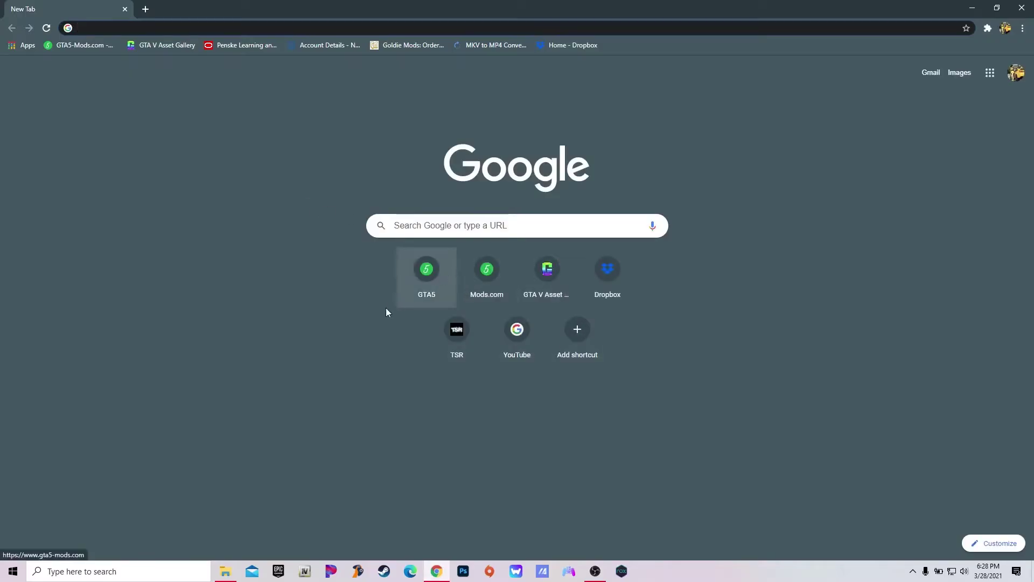
Focus the new tab's address bar so the recent-history suggestions appear.
{"action": "left_click", "coordinate": [146, 28]}
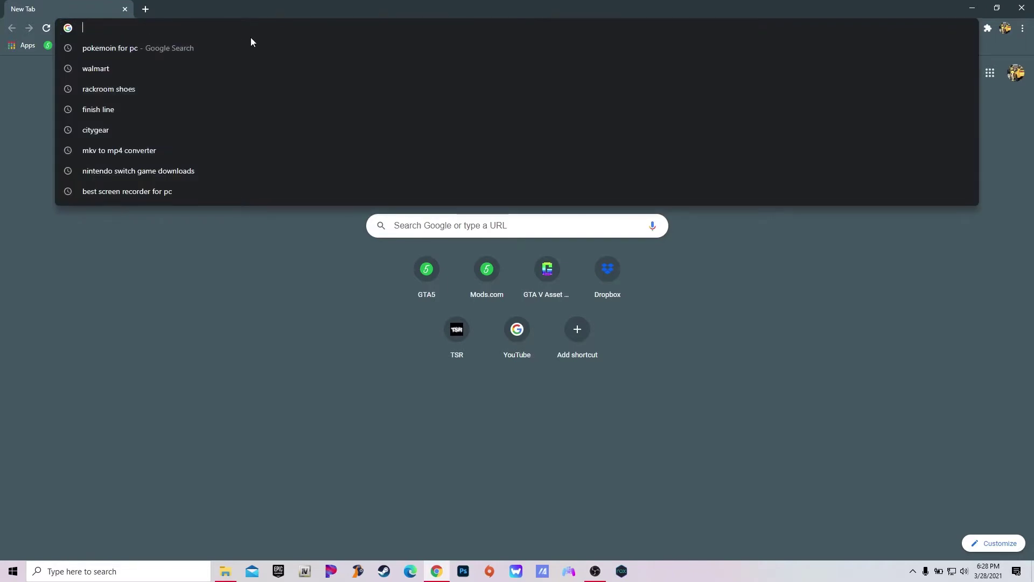
{"action": "type", "text": "script"}
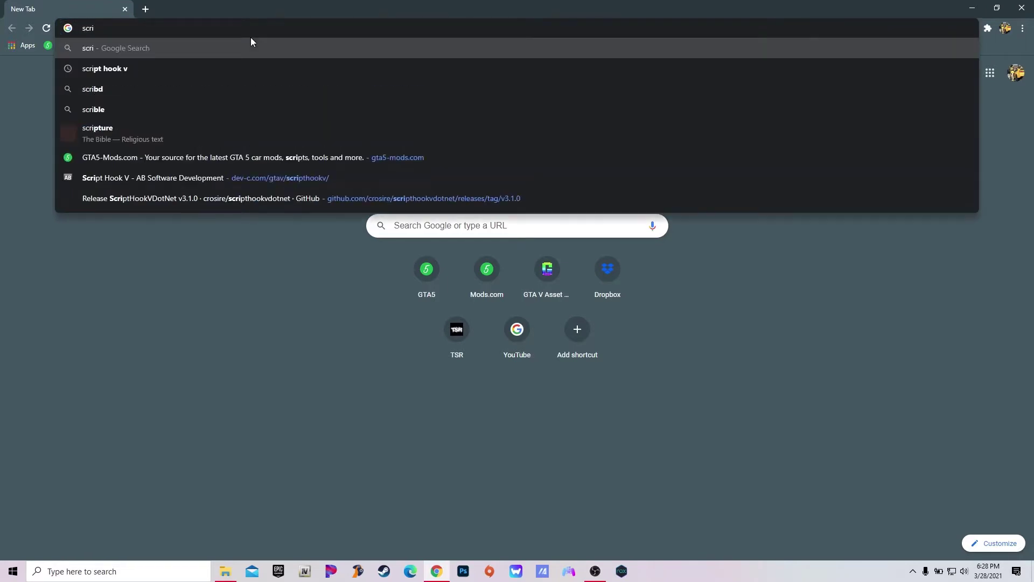
{"action": "type", "text": " h"}
Go to the Script Hook V page on dev-c.com from the 'script h' suggestion.
{"action": "left_click", "coordinate": [125, 68]}
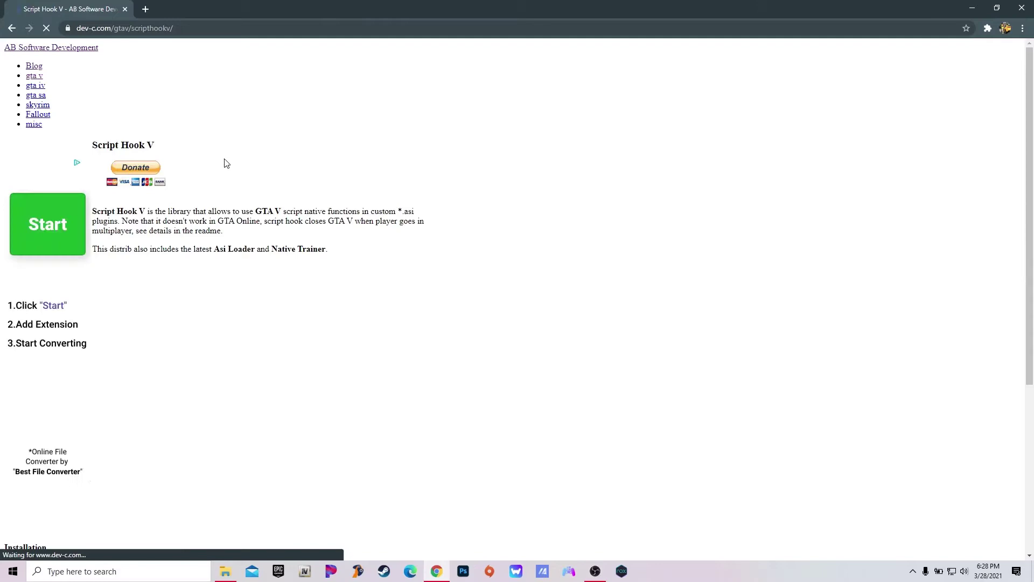
{"action": "scroll", "coordinate": [322, 354], "scroll_direction": "down", "scroll_amount": 2}
{"action": "scroll", "coordinate": [338, 348], "scroll_direction": "down", "scroll_amount": 1}
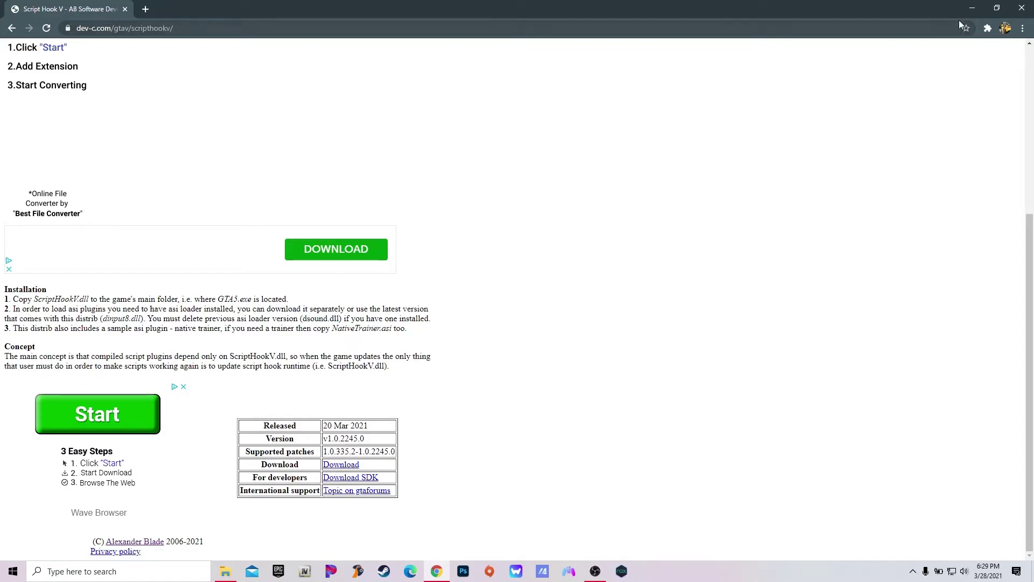
In a new tab, search 'script hook v dot net' and reach the GitHub v3.1.0 releases page.
{"action": "left_click", "coordinate": [141, 12]}
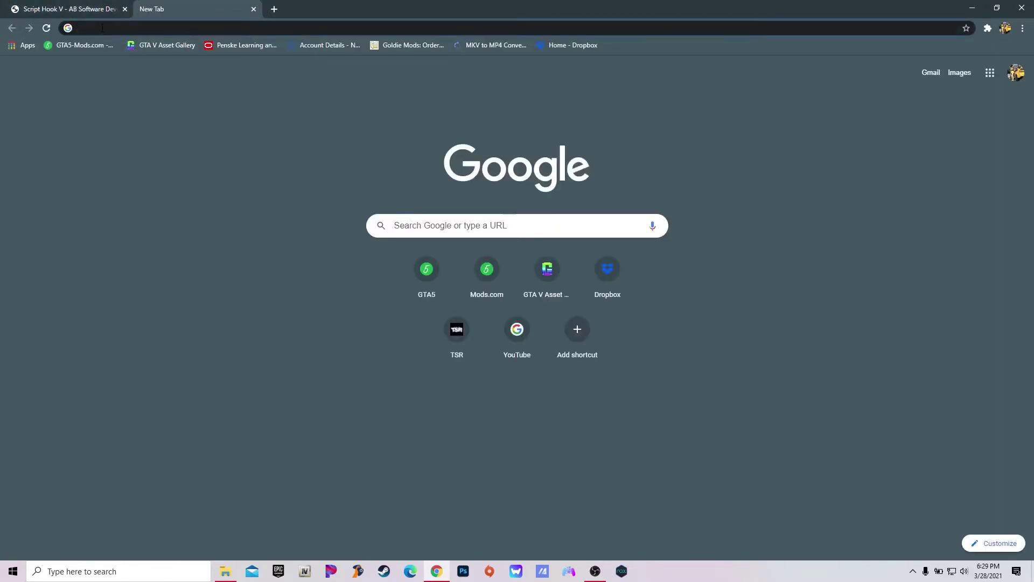
{"action": "type", "text": "script hook v"}
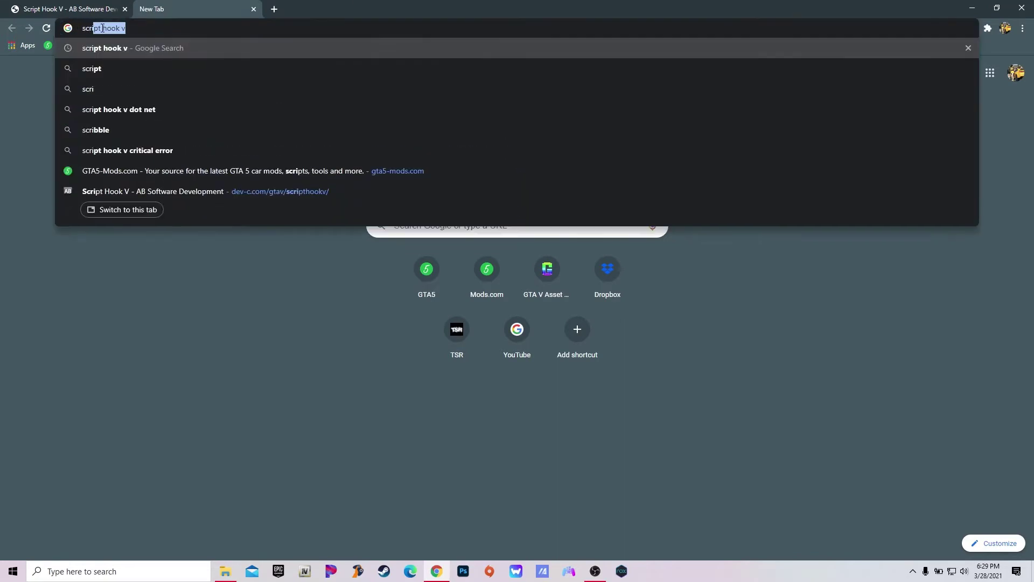
{"action": "left_click", "coordinate": [109, 111]}
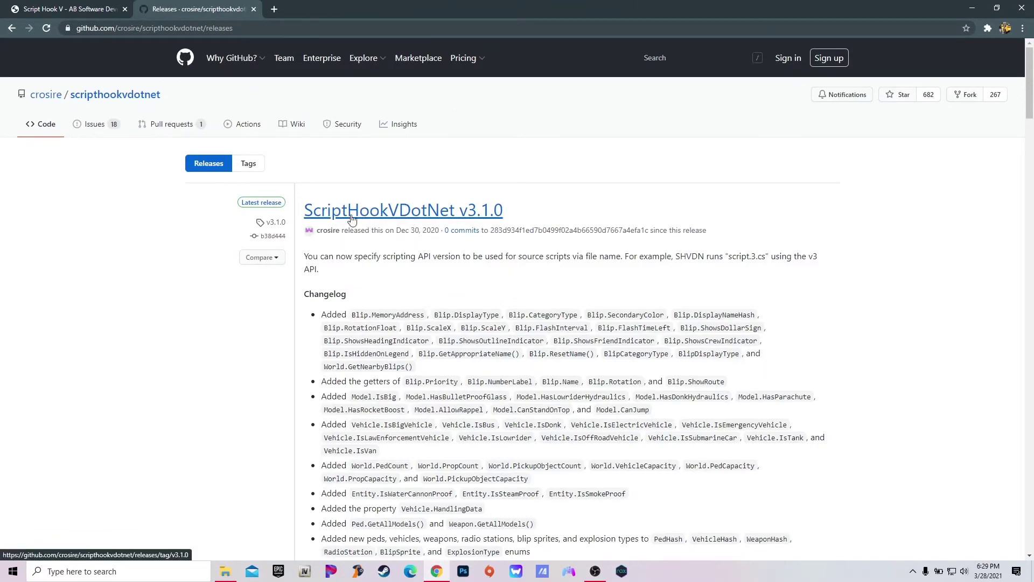
{"action": "scroll", "coordinate": [351, 219], "scroll_direction": "down", "scroll_amount": 3}
{"action": "scroll", "coordinate": [380, 275], "scroll_direction": "down", "scroll_amount": 3}
{"action": "scroll", "coordinate": [411, 333], "scroll_direction": "down", "scroll_amount": 3}
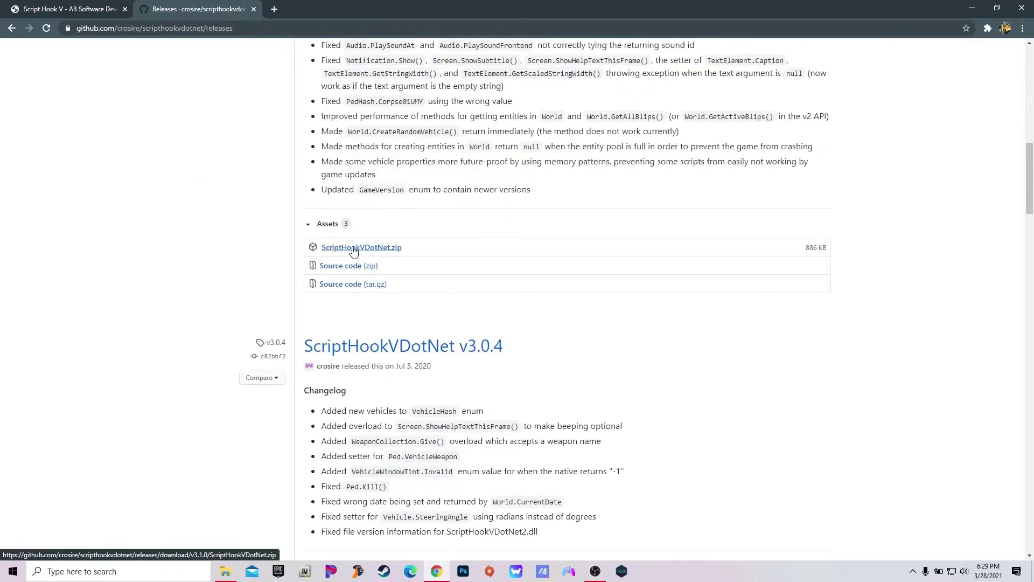
{"action": "scroll", "coordinate": [354, 251], "scroll_direction": "up", "scroll_amount": 3}
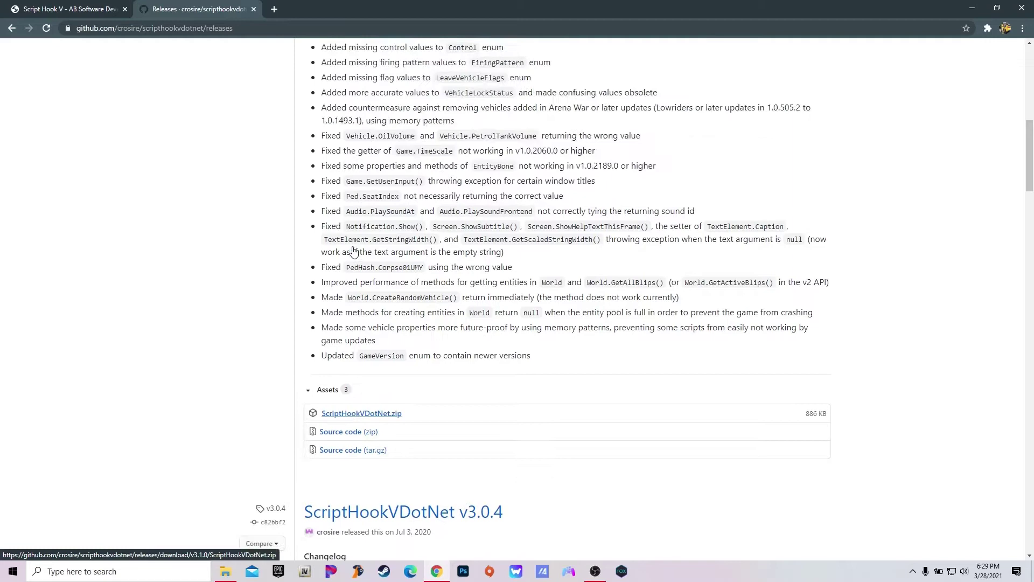
{"action": "scroll", "coordinate": [347, 247], "scroll_direction": "up", "scroll_amount": 3}
{"action": "scroll", "coordinate": [337, 237], "scroll_direction": "up", "scroll_amount": 3}
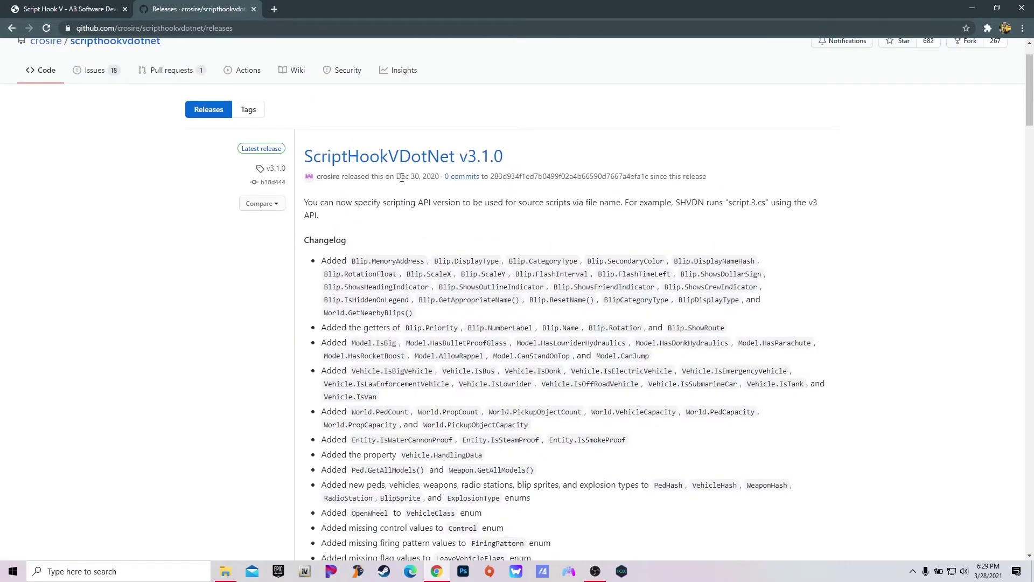
{"action": "left_click_drag", "start_coordinate": [299, 162], "coordinate": [531, 162]}
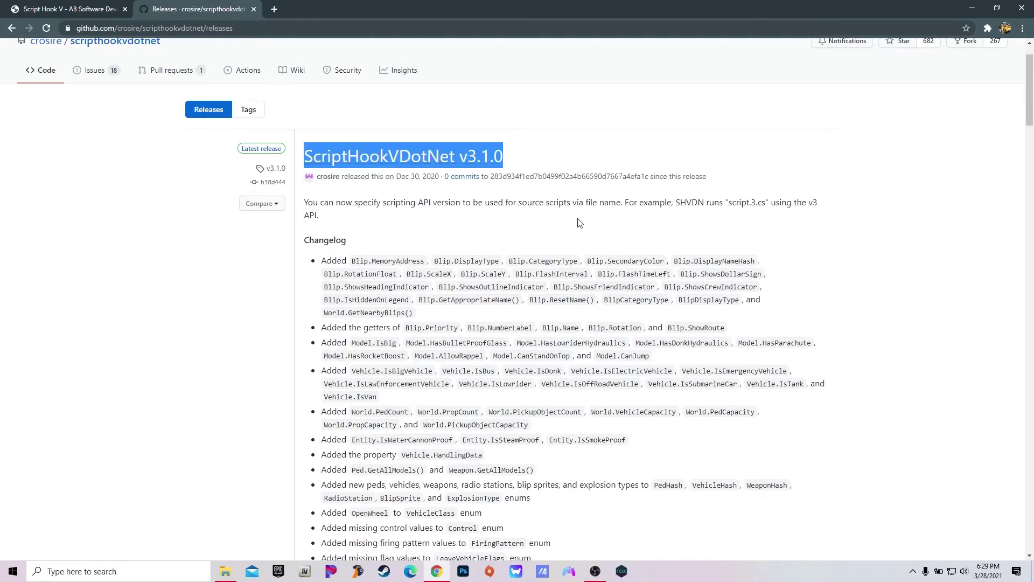
{"action": "left_click", "coordinate": [378, 106]}
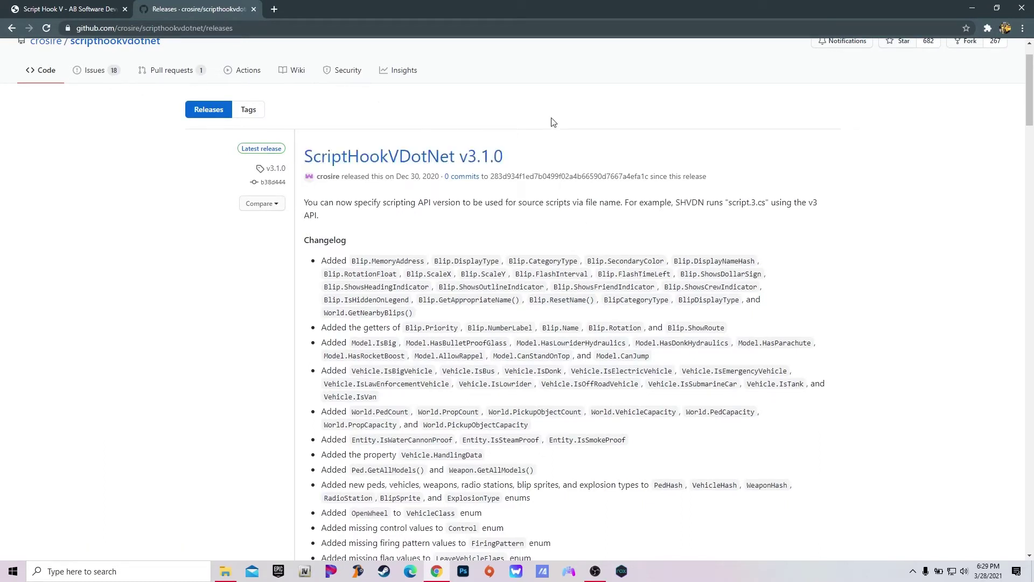
In a new tab on GTA5-Mods.com, search 'menyoo' and reach the Menyoo PC trainer page.
{"action": "left_click", "coordinate": [970, 10]}
{"action": "left_click", "coordinate": [74, 48]}
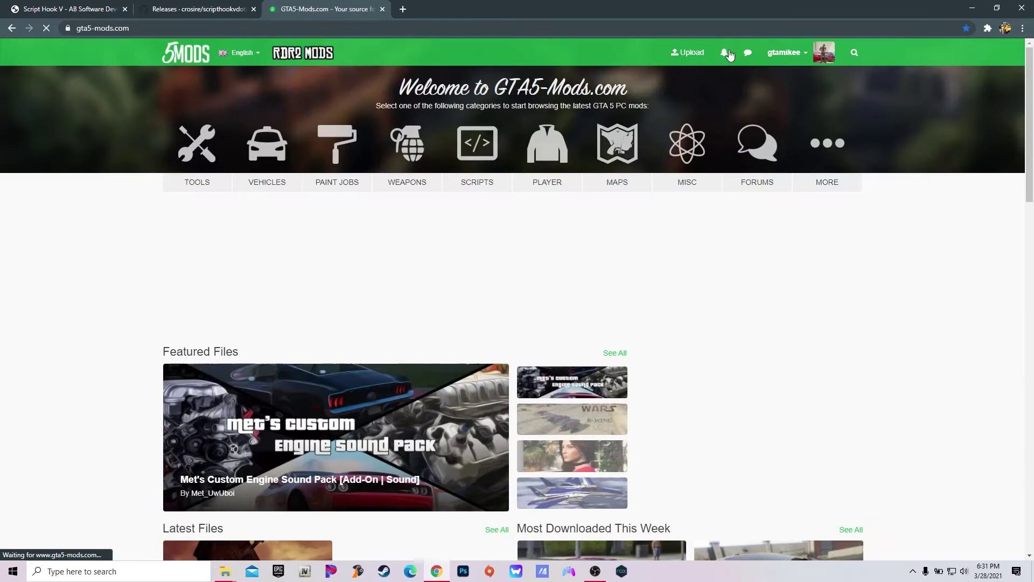
{"action": "left_click", "coordinate": [854, 53]}
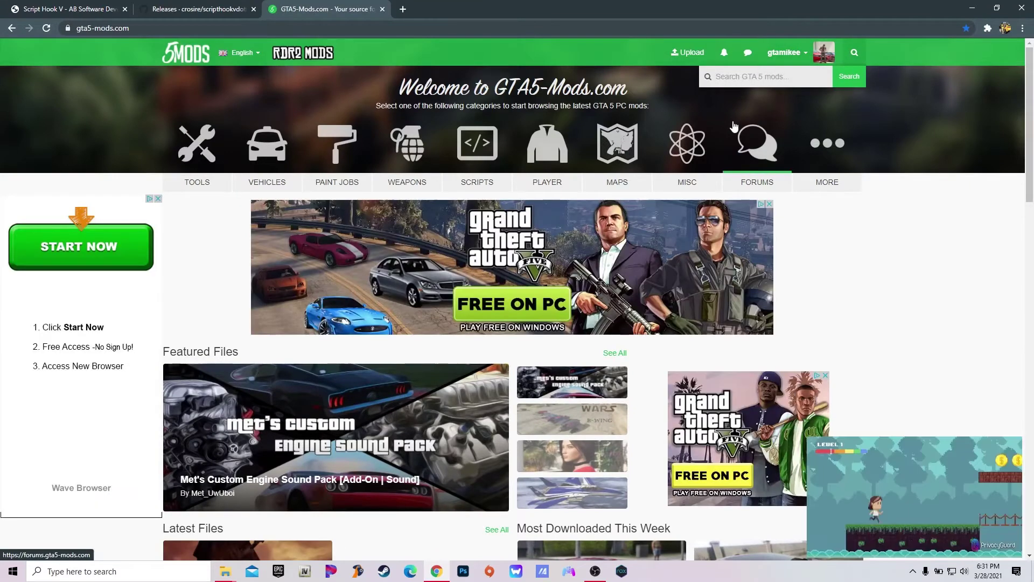
{"action": "type", "text": "men"}
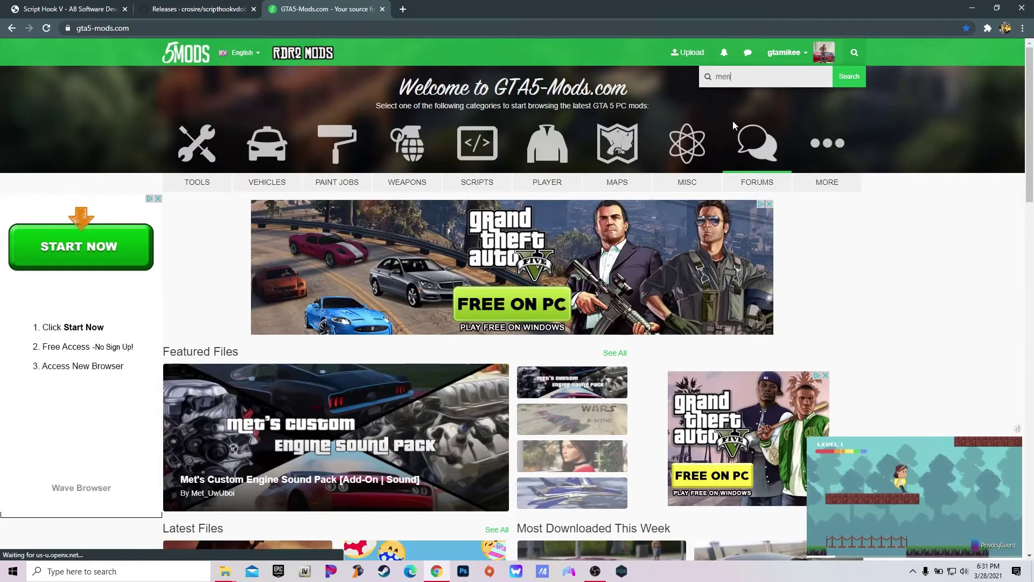
{"action": "type", "text": "yoo"}
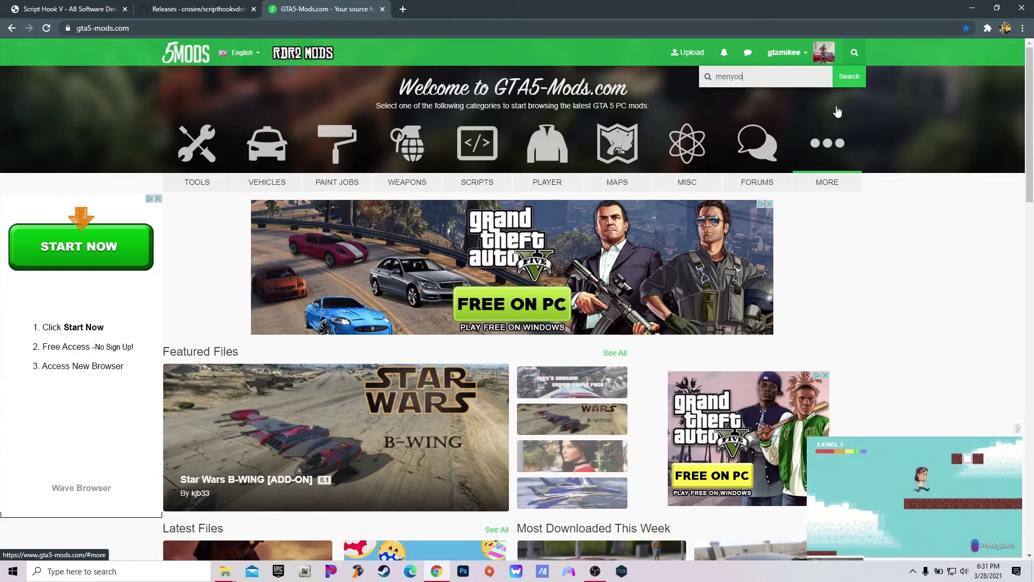
{"action": "left_click", "coordinate": [842, 83]}
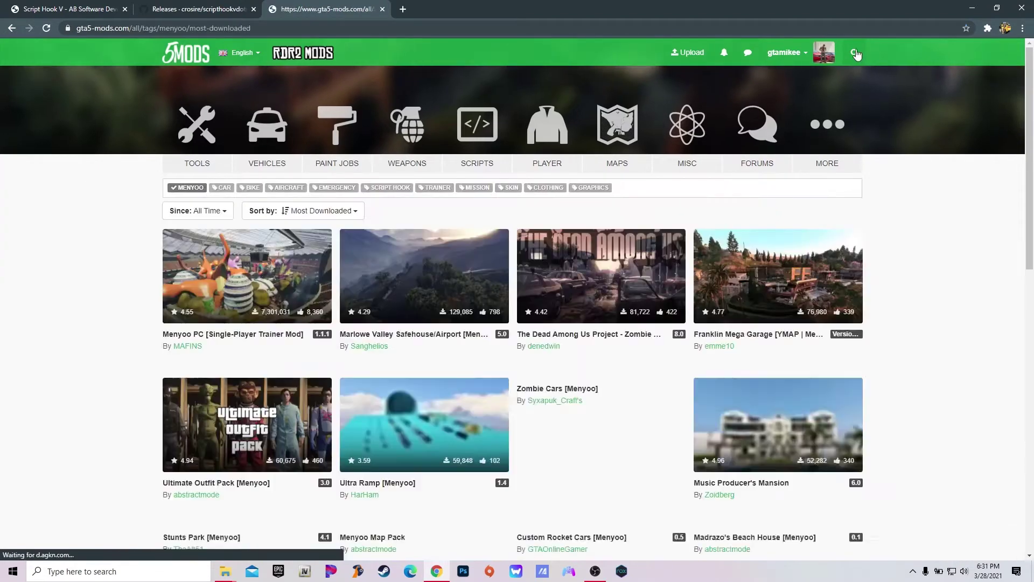
{"action": "left_click", "coordinate": [248, 292]}
{"action": "scroll", "coordinate": [645, 370], "scroll_direction": "down", "scroll_amount": 3}
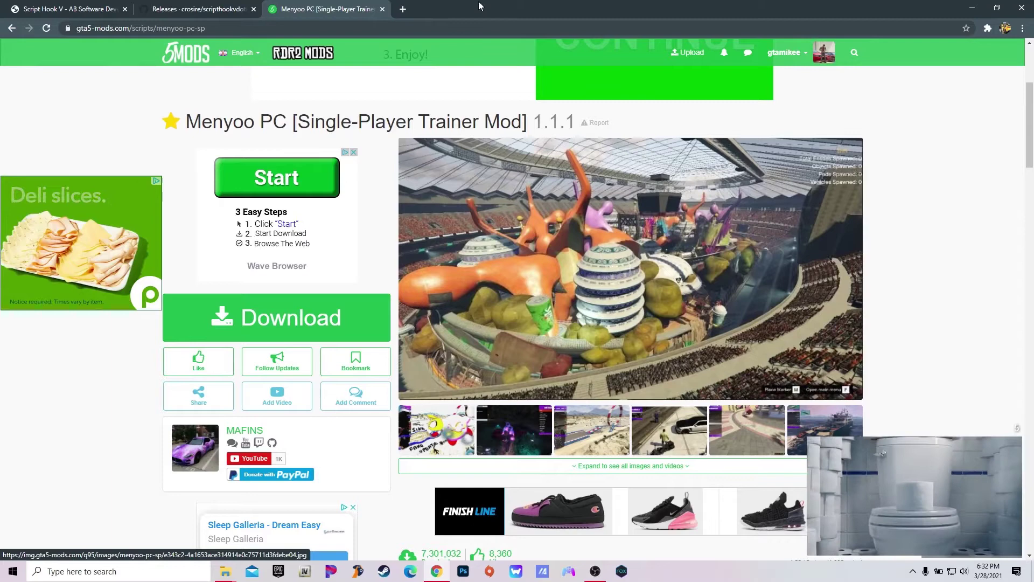
In a new tab, search 'open iv' and reach the OpenIV website.
{"action": "left_click", "coordinate": [402, 12]}
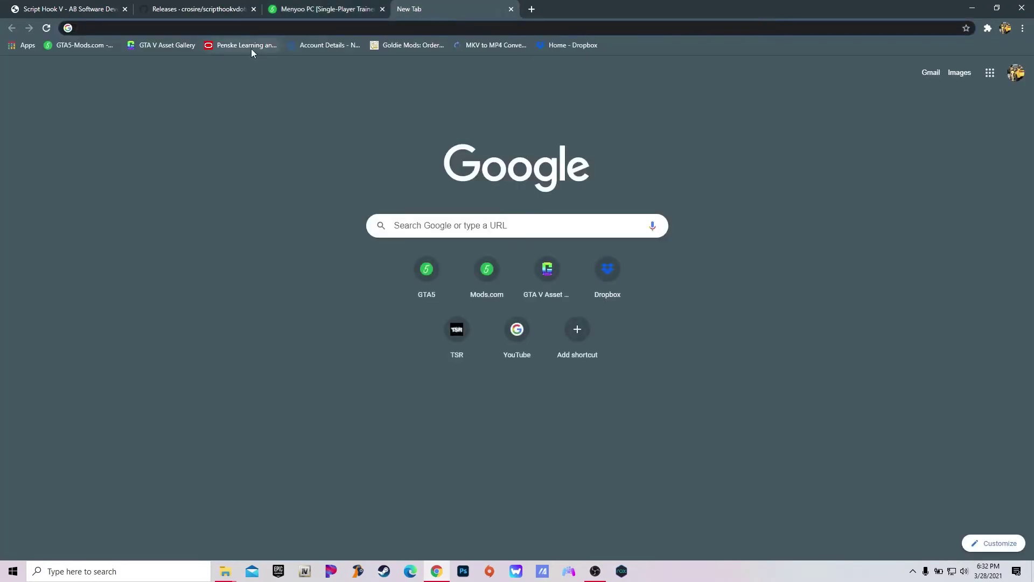
{"action": "type", "text": "opre"}
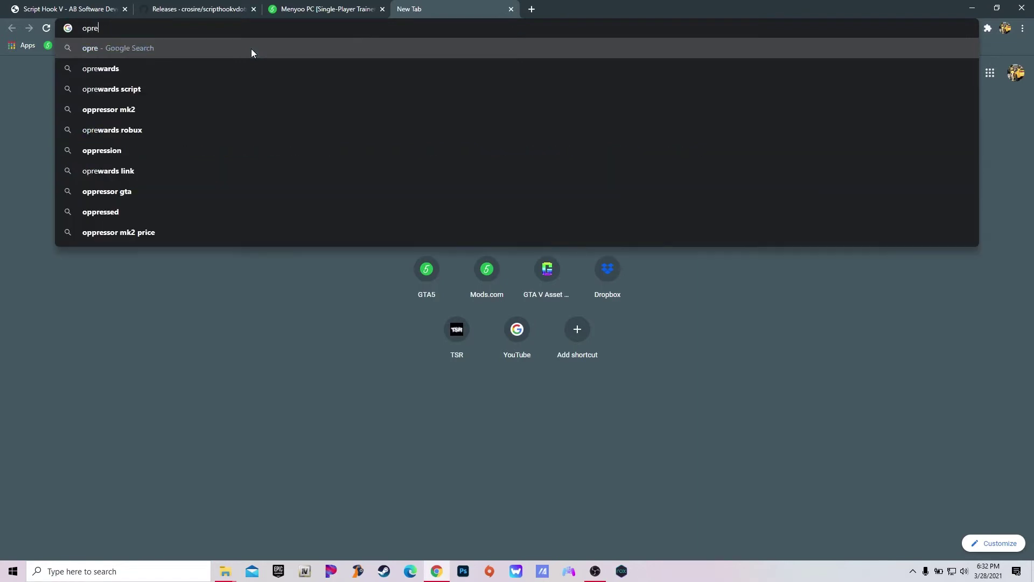
{"action": "type", "text": "n uiv"}
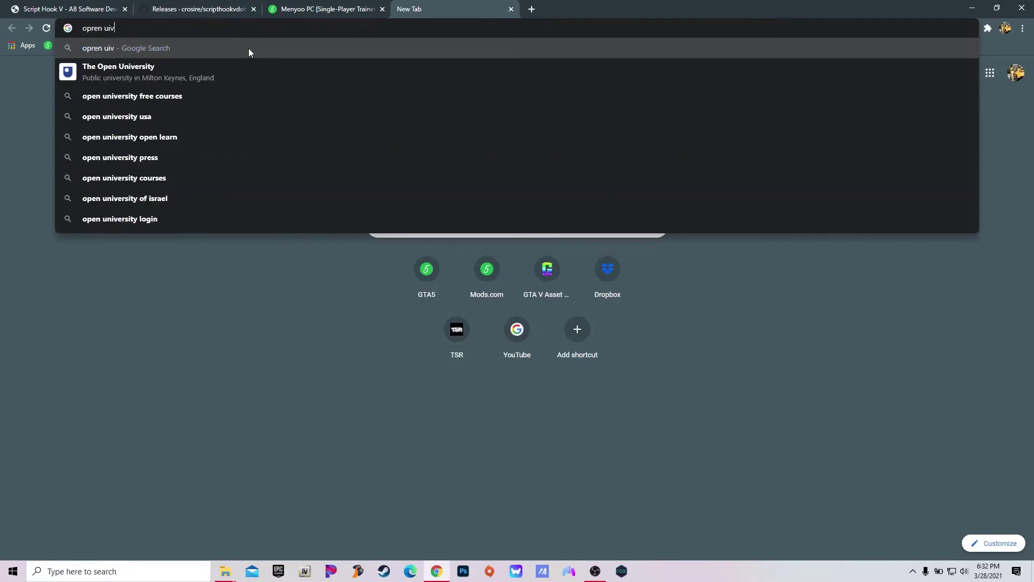
{"action": "key", "text": "BackSpace"}
{"action": "key", "text": "BackSpace"}
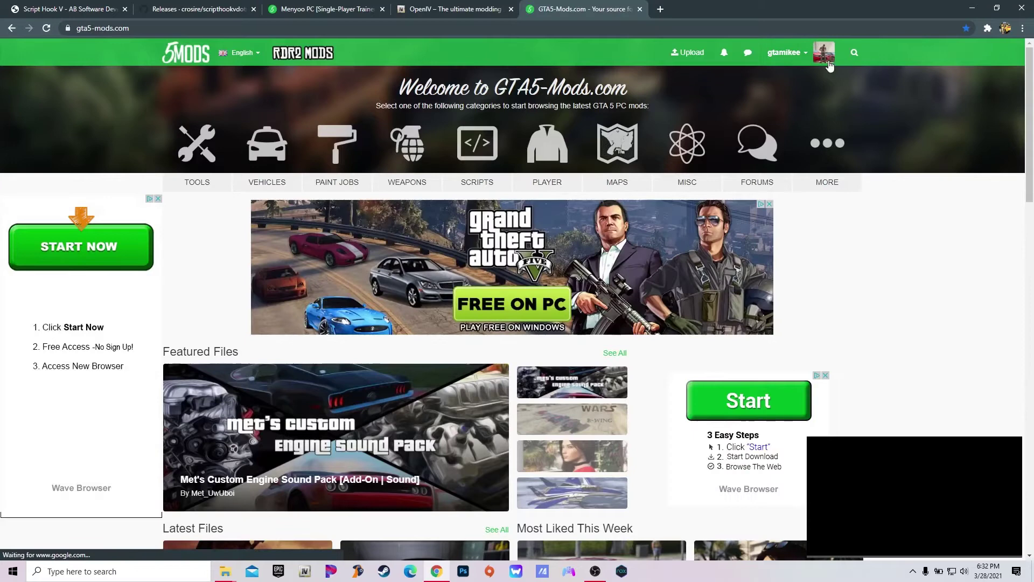
Search GTA5-Mods for 'heap', check HeapAdjuster, then settle on the Heap Limit Adjuster page.
{"action": "left_click", "coordinate": [854, 54]}
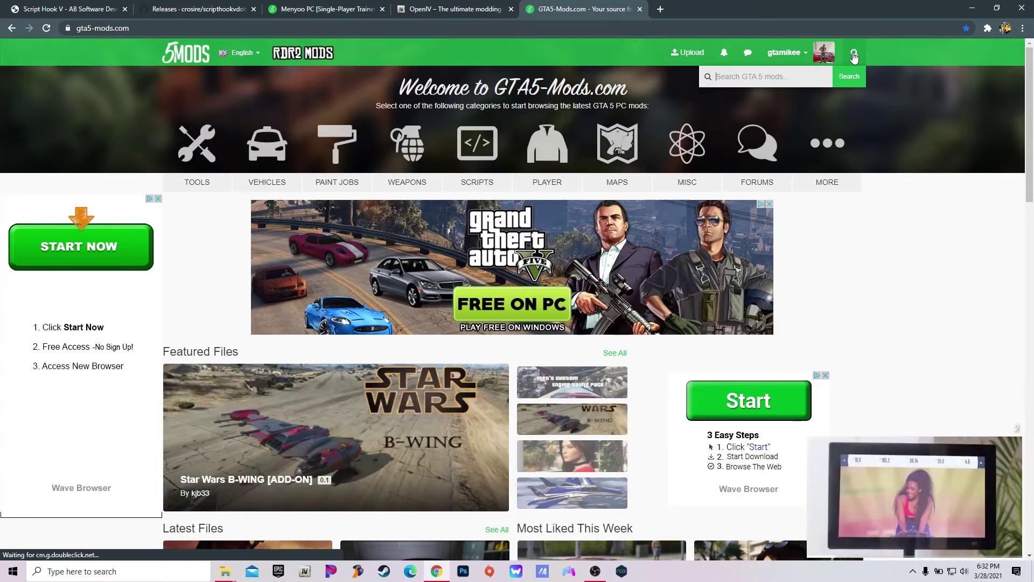
{"action": "type", "text": "h"}
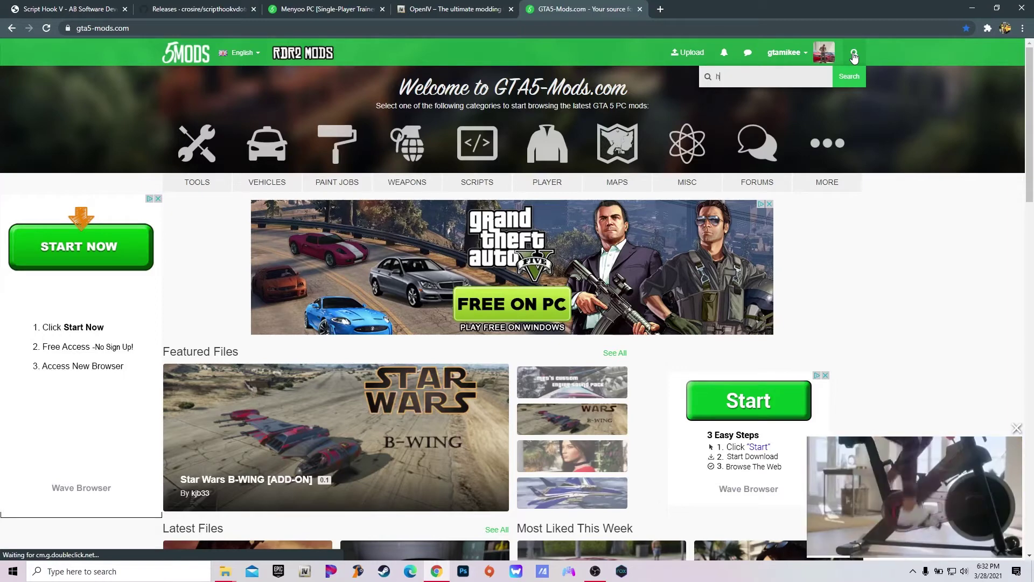
{"action": "type", "text": "ap"}
{"action": "key", "text": "BackSpace"}
{"action": "key", "text": "BackSpace"}
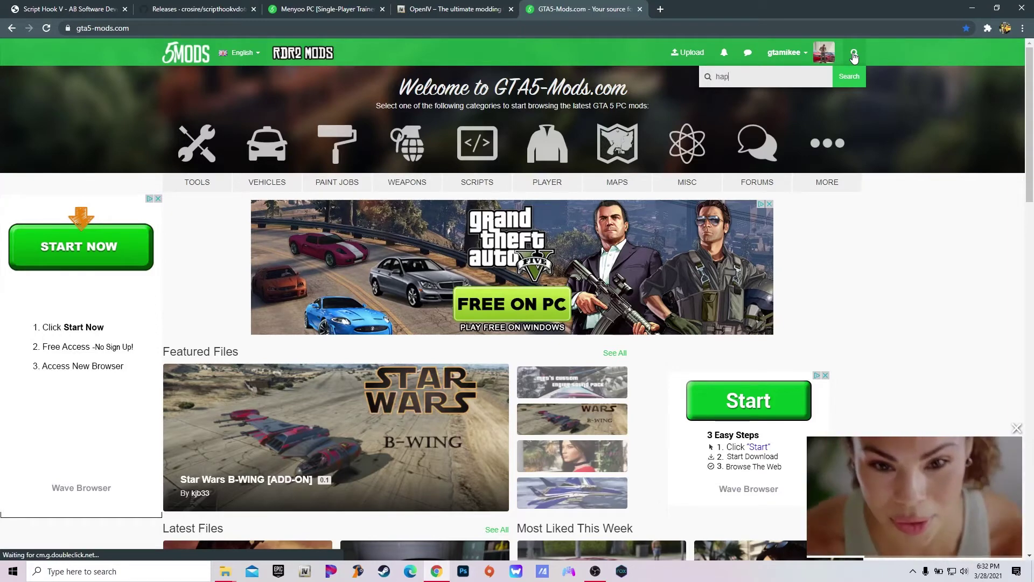
{"action": "type", "text": "p"}
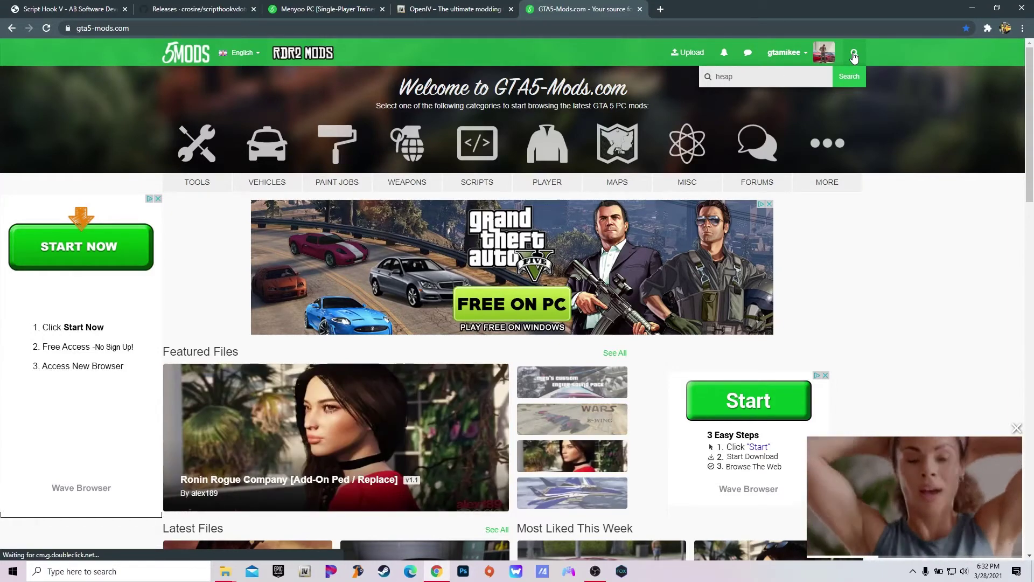
{"action": "left_click", "coordinate": [851, 71]}
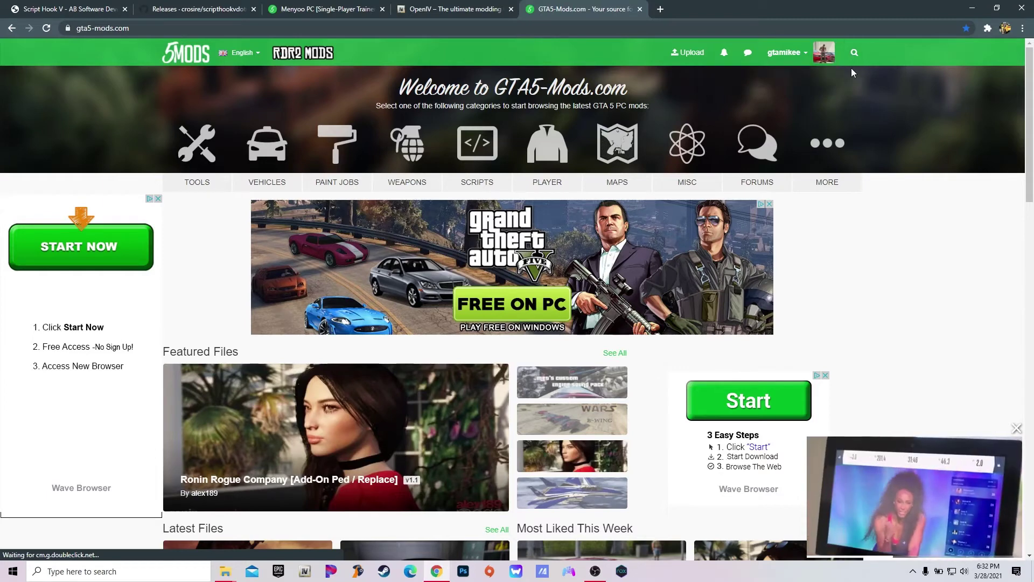
{"action": "scroll", "coordinate": [347, 259], "scroll_direction": "down", "scroll_amount": 1}
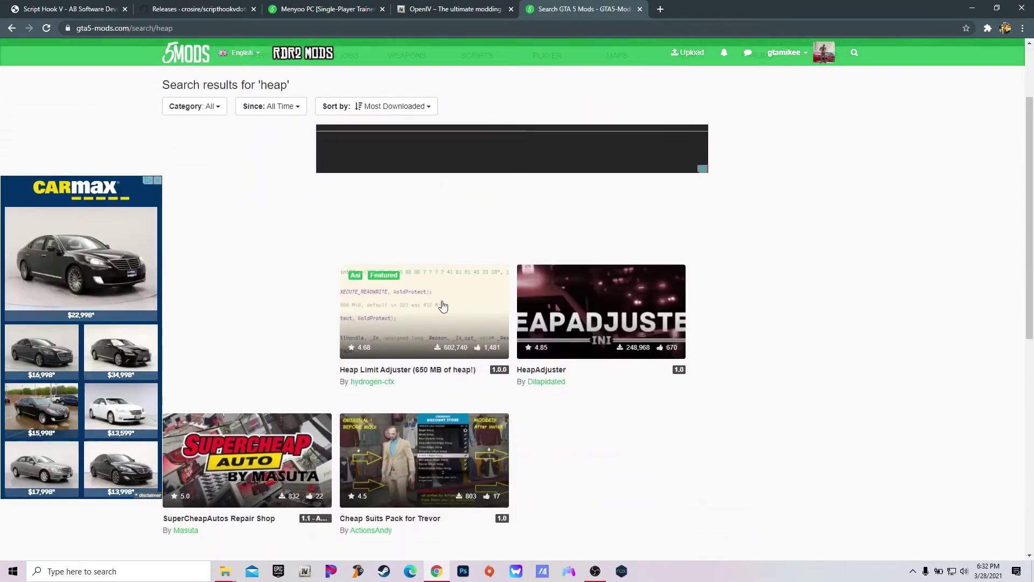
{"action": "scroll", "coordinate": [412, 275], "scroll_direction": "down", "scroll_amount": 1}
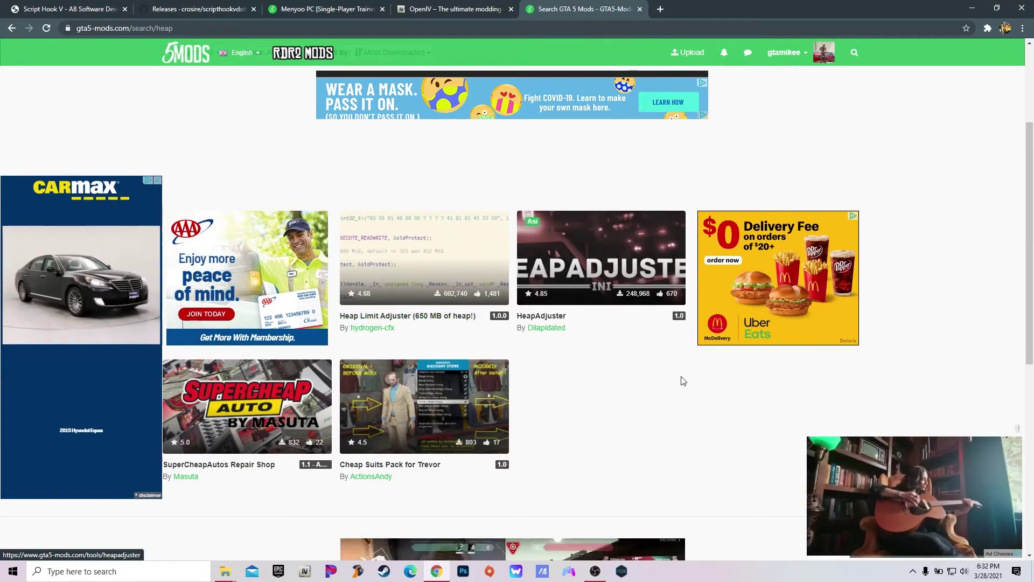
{"action": "scroll", "coordinate": [376, 245], "scroll_direction": "down", "scroll_amount": 1}
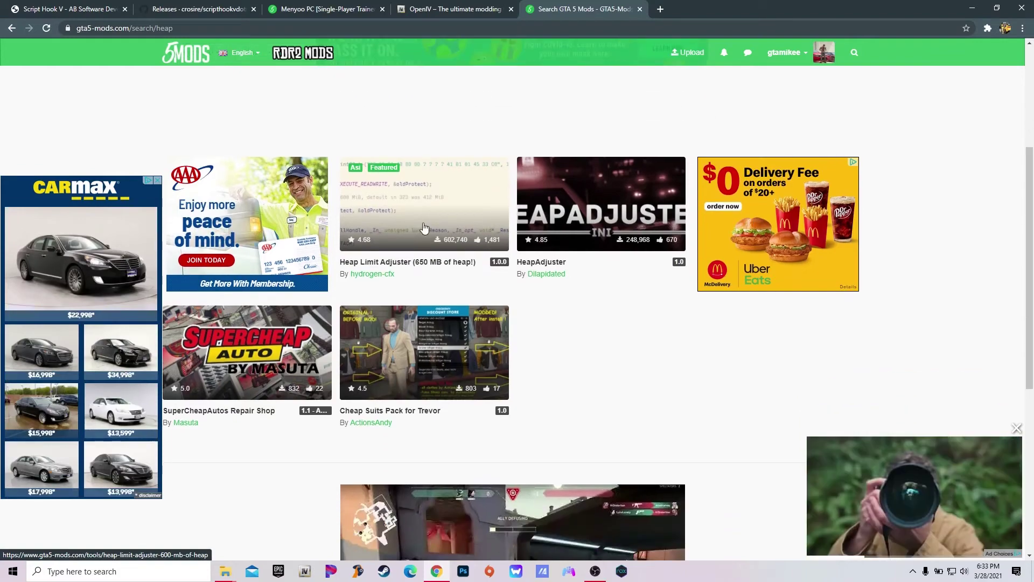
{"action": "left_click", "coordinate": [588, 213]}
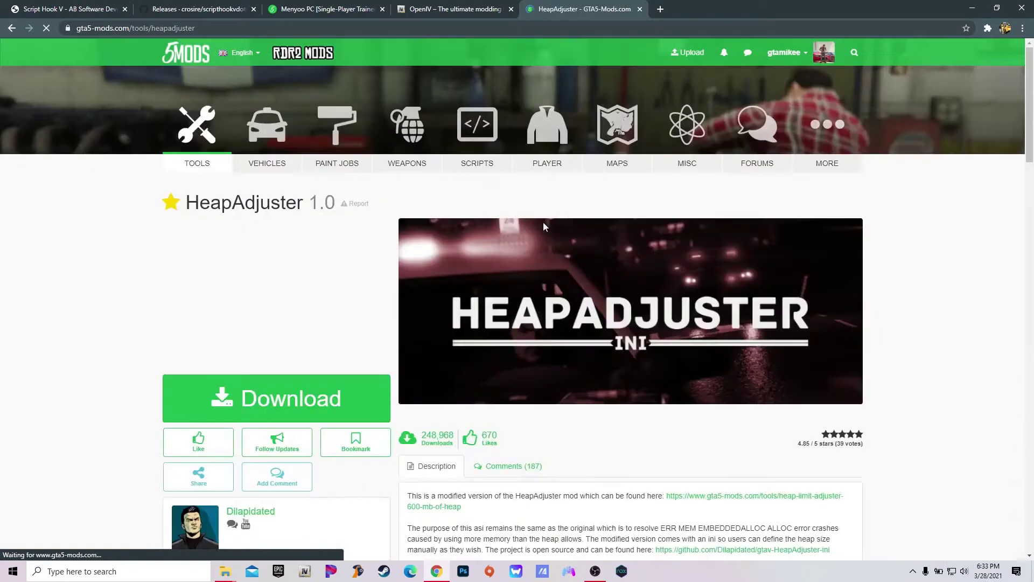
{"action": "scroll", "coordinate": [453, 266], "scroll_direction": "down", "scroll_amount": 4}
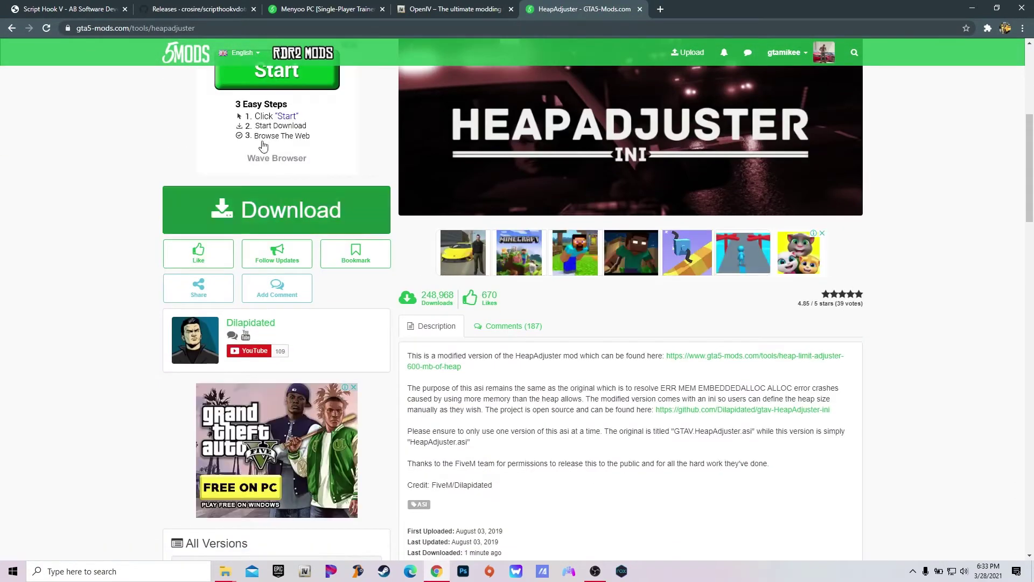
{"action": "left_click", "coordinate": [10, 33]}
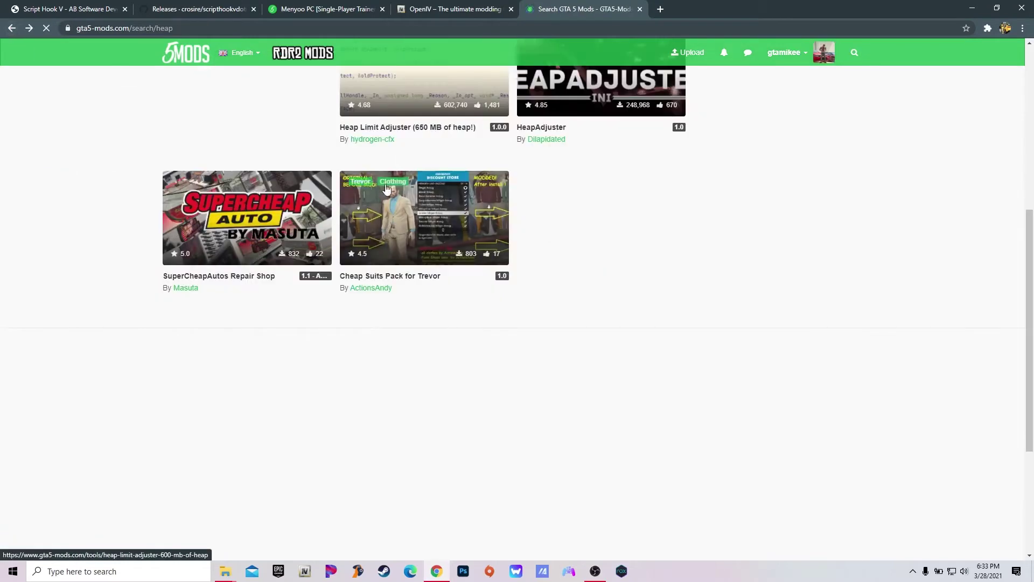
{"action": "left_click", "coordinate": [431, 227]}
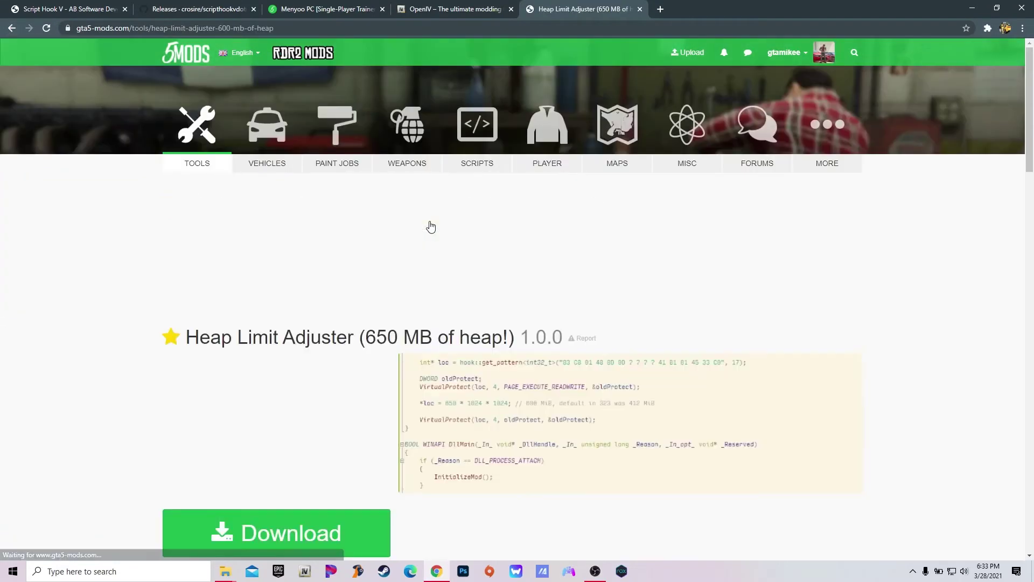
{"action": "scroll", "coordinate": [512, 269], "scroll_direction": "down", "scroll_amount": 2}
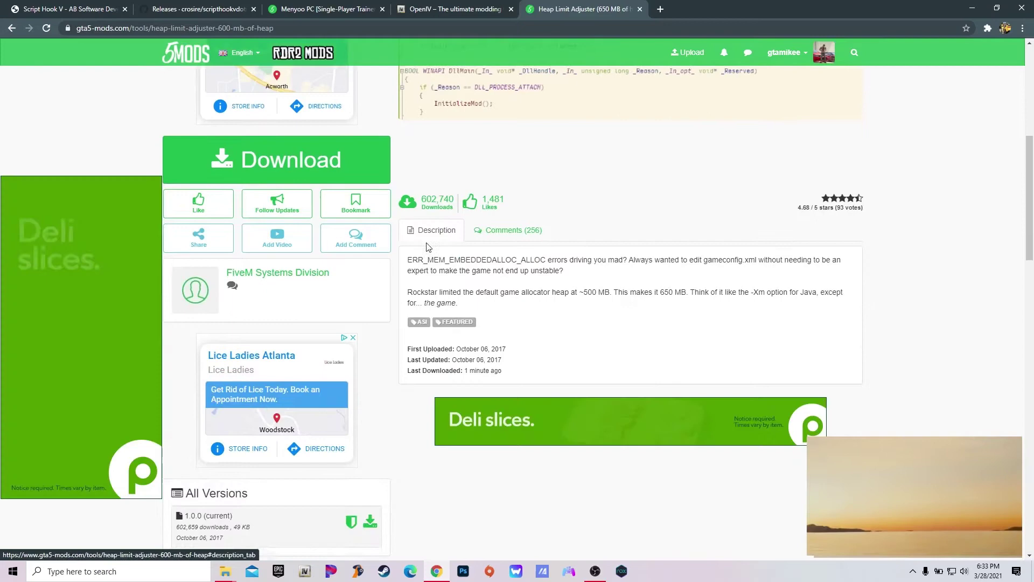
{"action": "scroll", "coordinate": [512, 269], "scroll_direction": "up", "scroll_amount": 2}
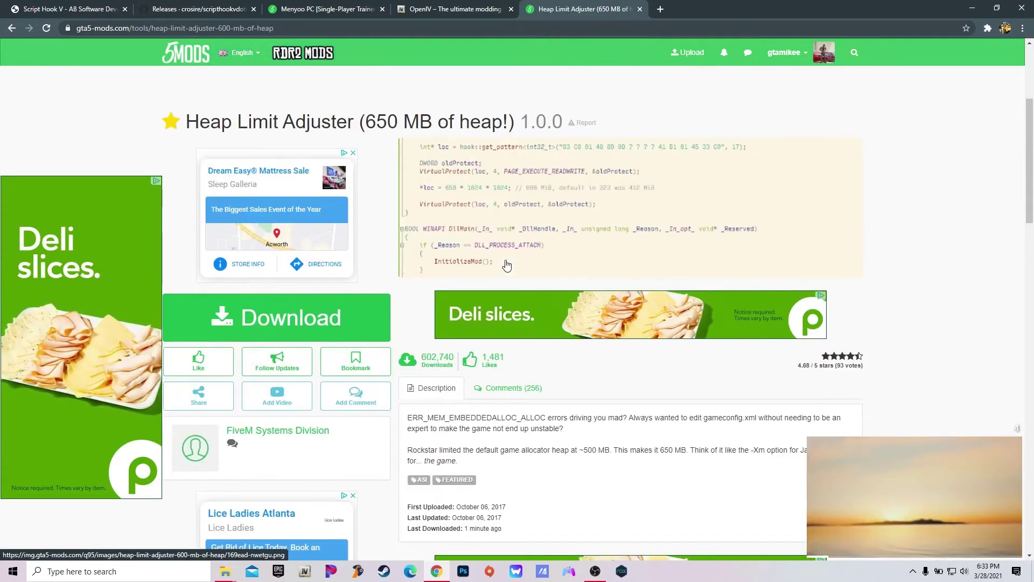
{"action": "scroll", "coordinate": [508, 263], "scroll_direction": "up", "scroll_amount": 2}
{"action": "scroll", "coordinate": [463, 277], "scroll_direction": "down", "scroll_amount": 1}
{"action": "scroll", "coordinate": [462, 277], "scroll_direction": "down", "scroll_amount": 1}
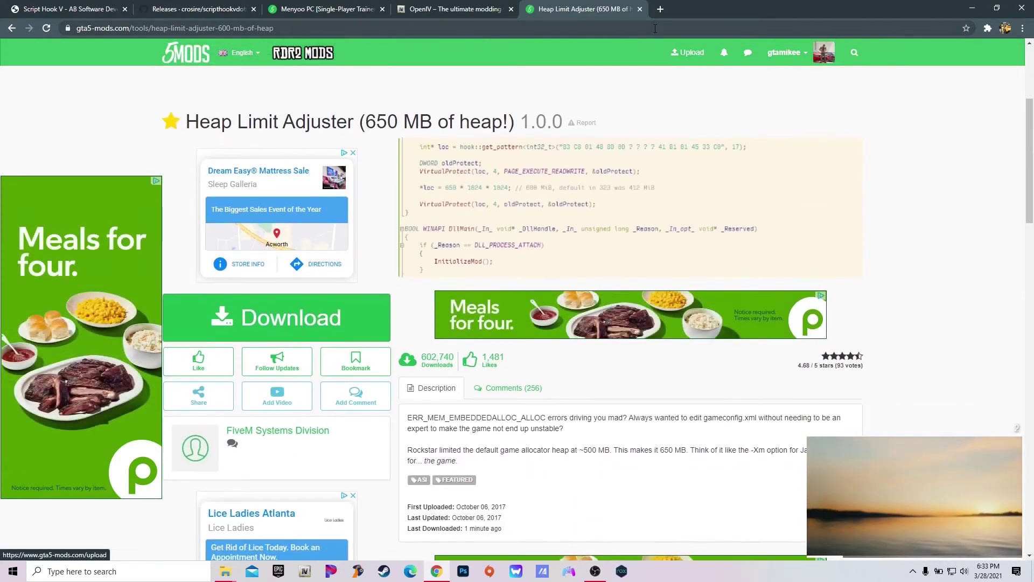
Load the GTA5-Mods.com home page in a fresh tab.
{"action": "left_click", "coordinate": [660, 9]}
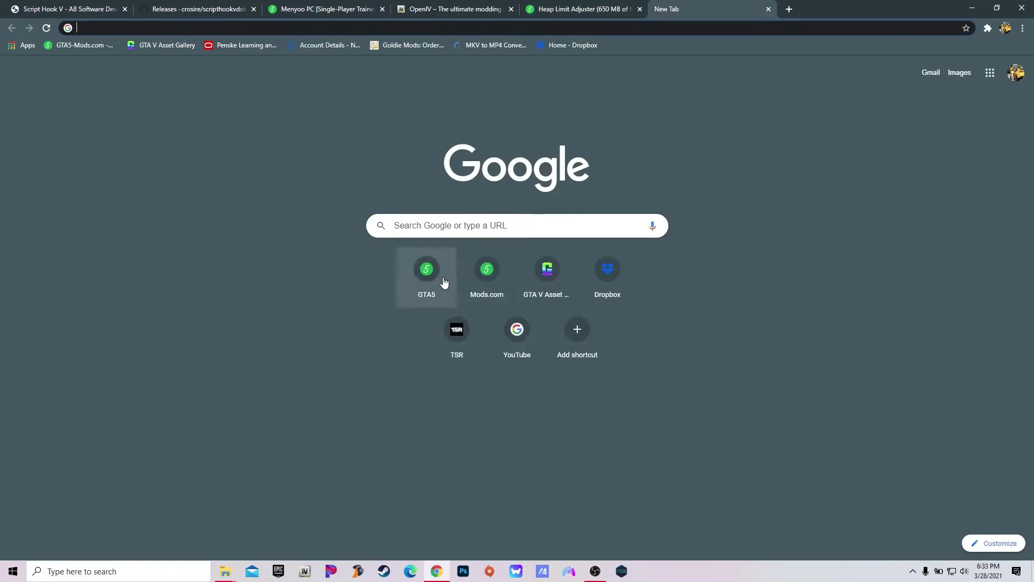
{"action": "left_click", "coordinate": [441, 278]}
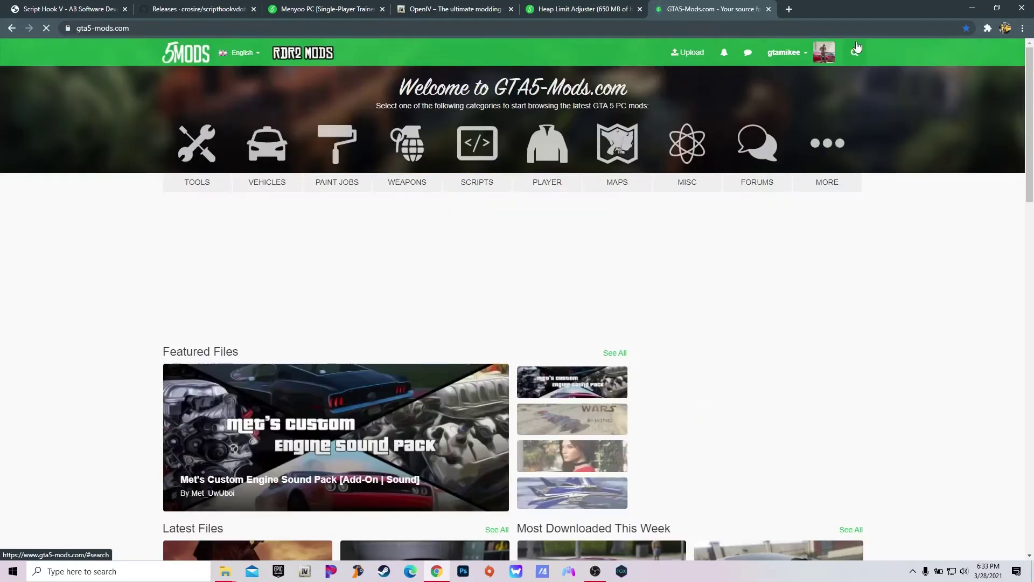
Search 'packlife' then 'limit' and reach the Packfile Limit Adjuster 1.1 page.
{"action": "left_click", "coordinate": [854, 54]}
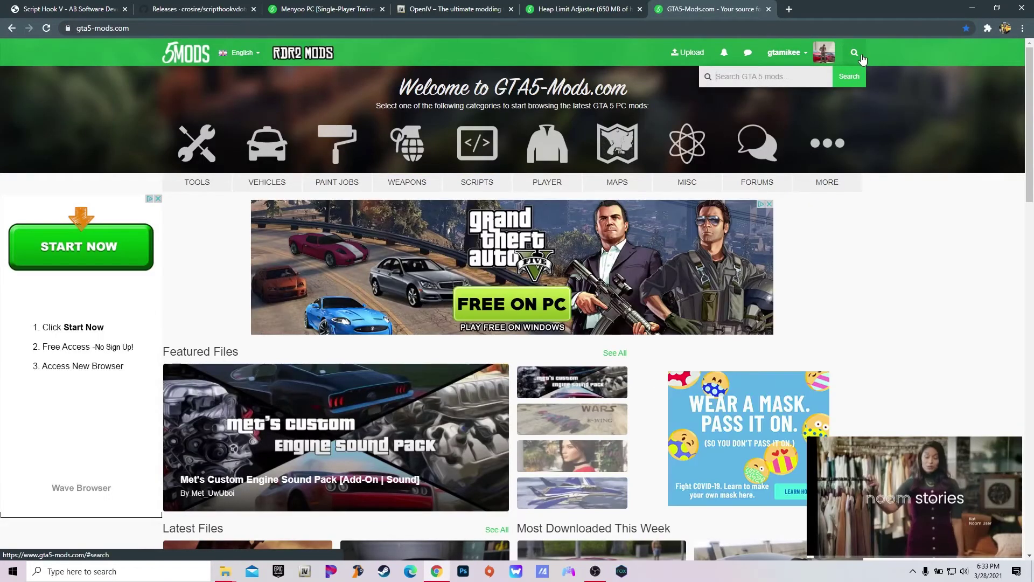
{"action": "type", "text": "pac"}
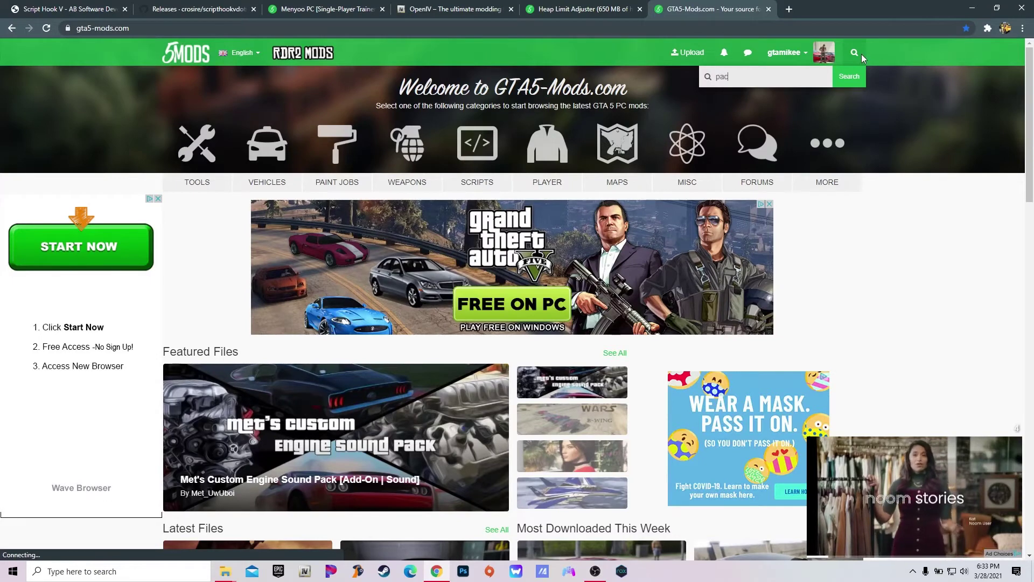
{"action": "type", "text": "klife"}
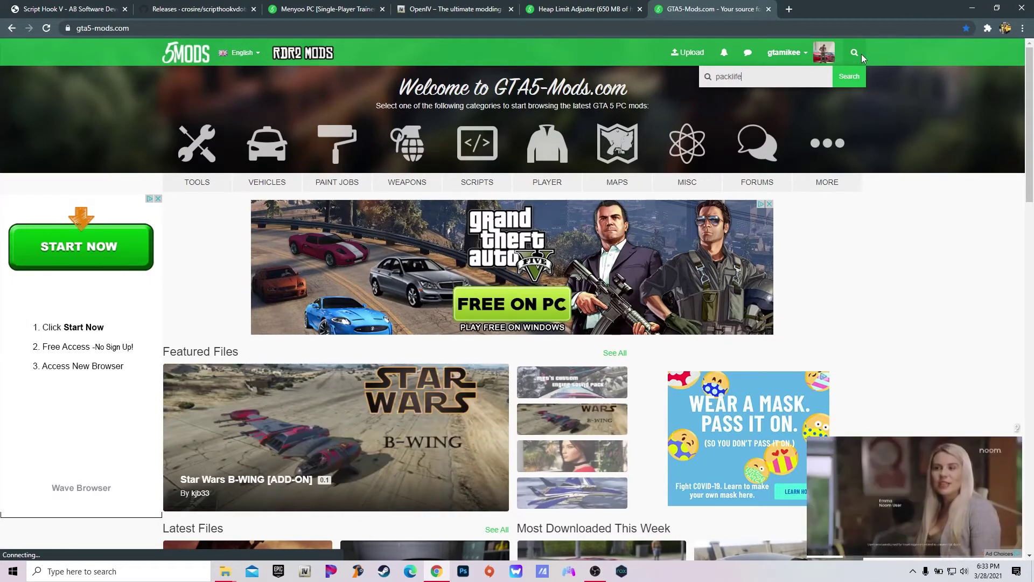
{"action": "key", "text": "Return"}
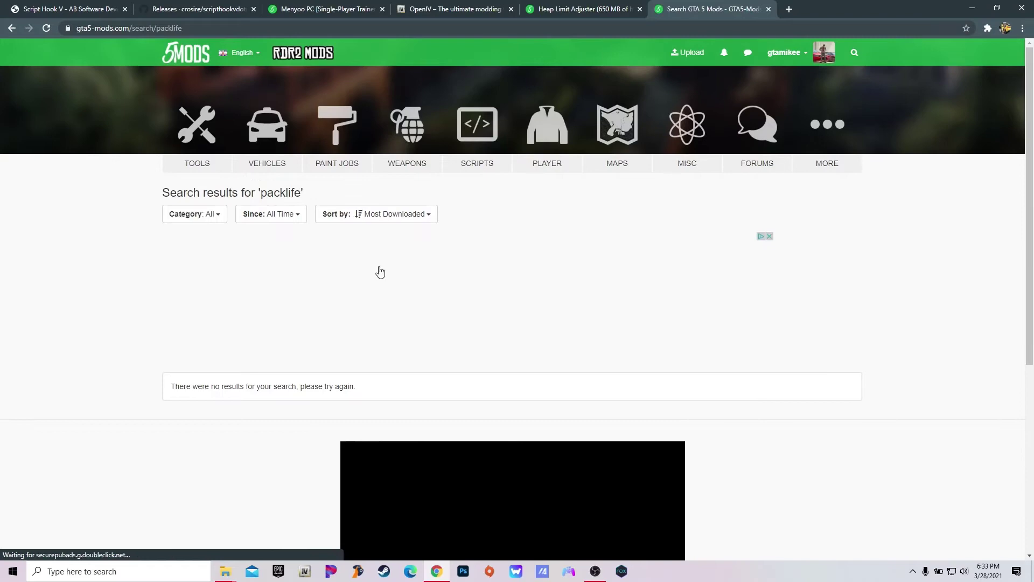
{"action": "scroll", "coordinate": [386, 299], "scroll_direction": "down", "scroll_amount": 3}
{"action": "scroll", "coordinate": [385, 300], "scroll_direction": "up", "scroll_amount": 3}
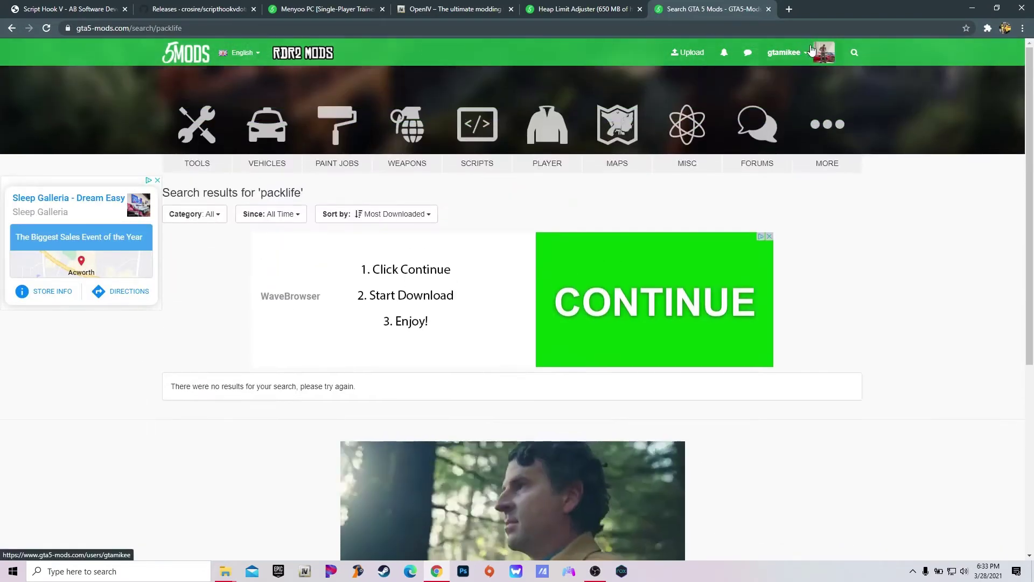
{"action": "left_click", "coordinate": [855, 54]}
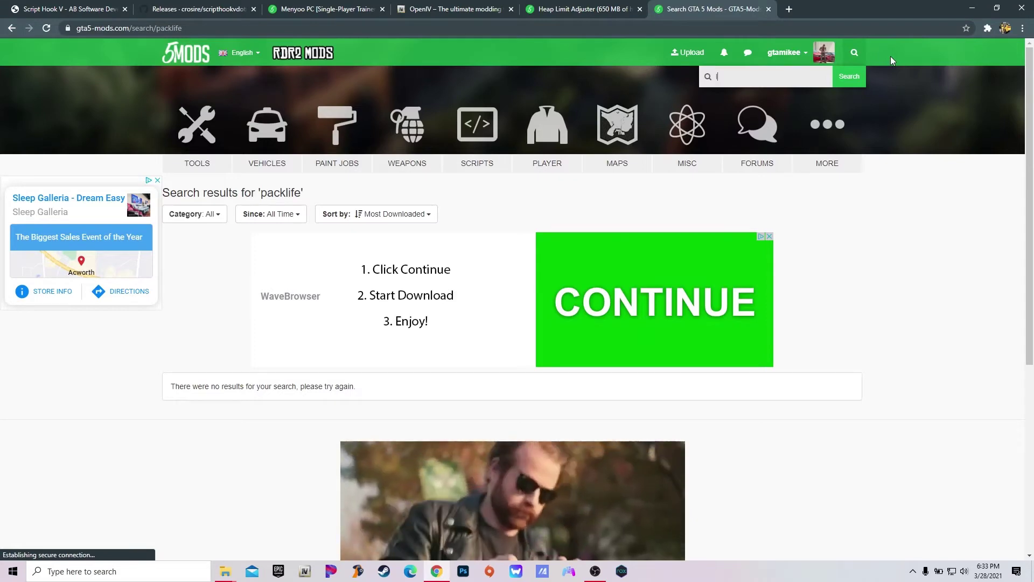
{"action": "type", "text": "limit"}
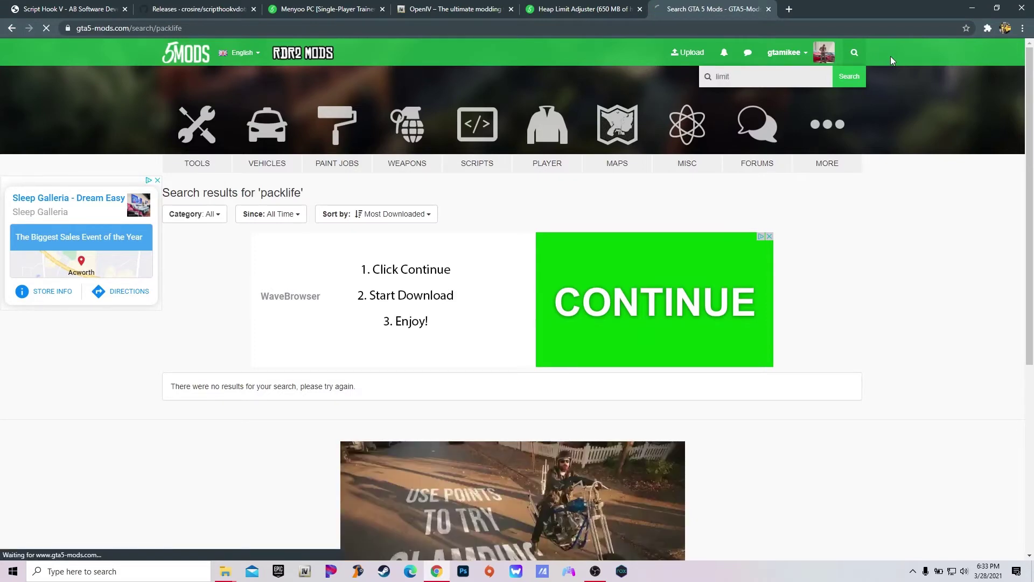
{"action": "scroll", "coordinate": [685, 150], "scroll_direction": "down", "scroll_amount": 2}
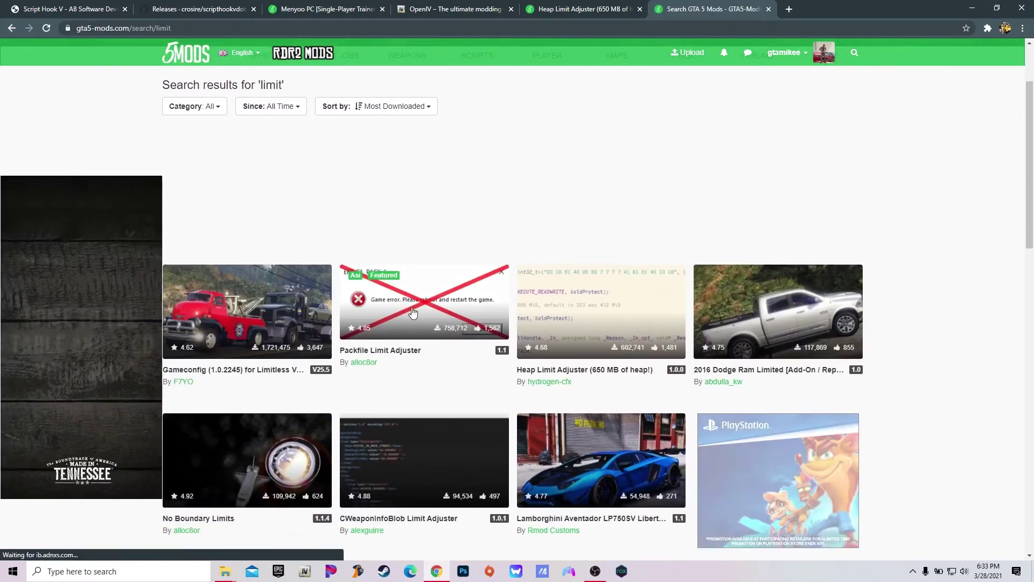
{"action": "left_click", "coordinate": [416, 313]}
{"action": "scroll", "coordinate": [452, 326], "scroll_direction": "down", "scroll_amount": 3}
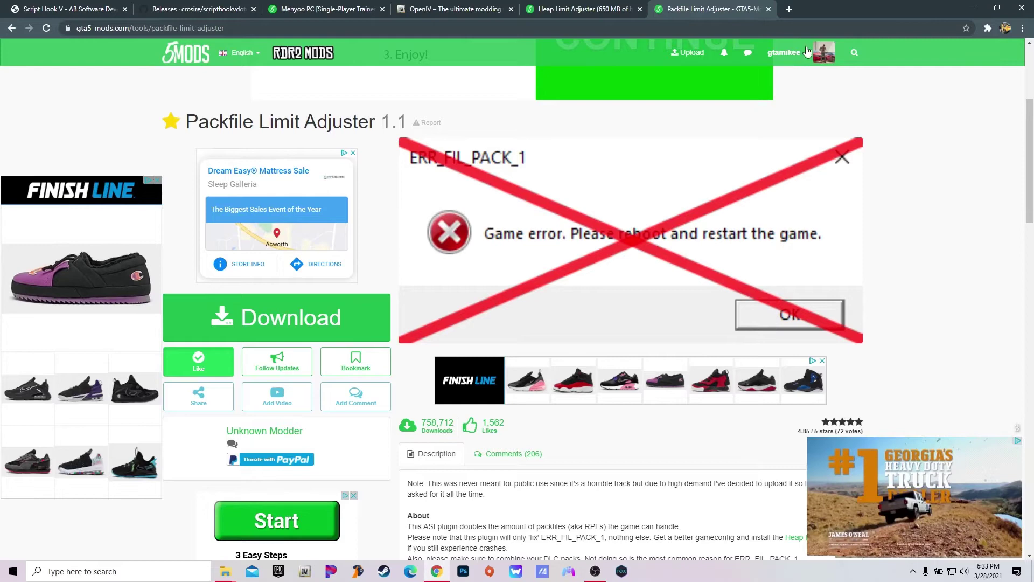
Review the Script Hook V, ScriptHookVDotNet, Menyoo, OpenIV, Heap and Packfile Limit Adjuster tabs in turn.
{"action": "left_click", "coordinate": [81, 10]}
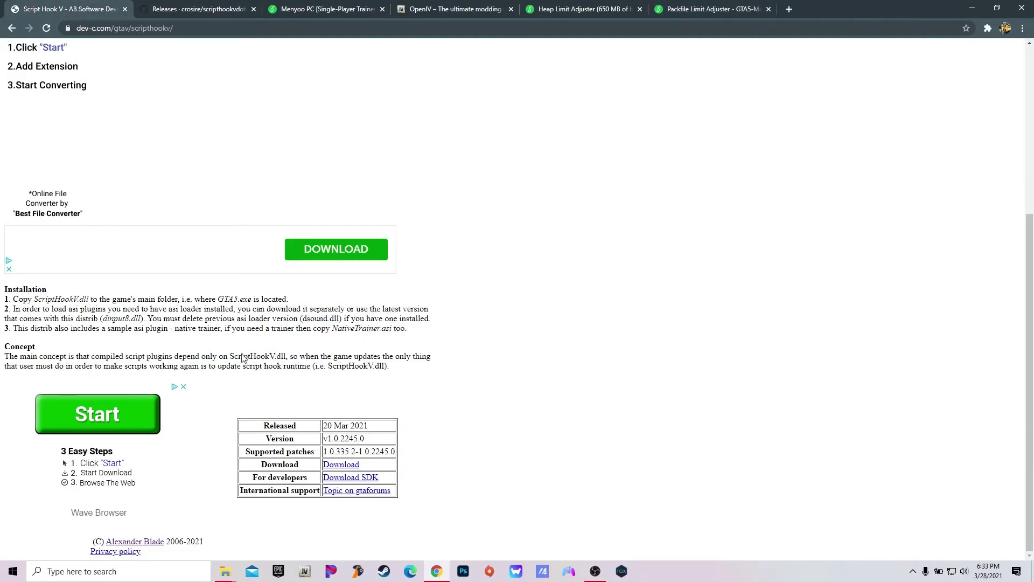
{"action": "left_click", "coordinate": [176, 6]}
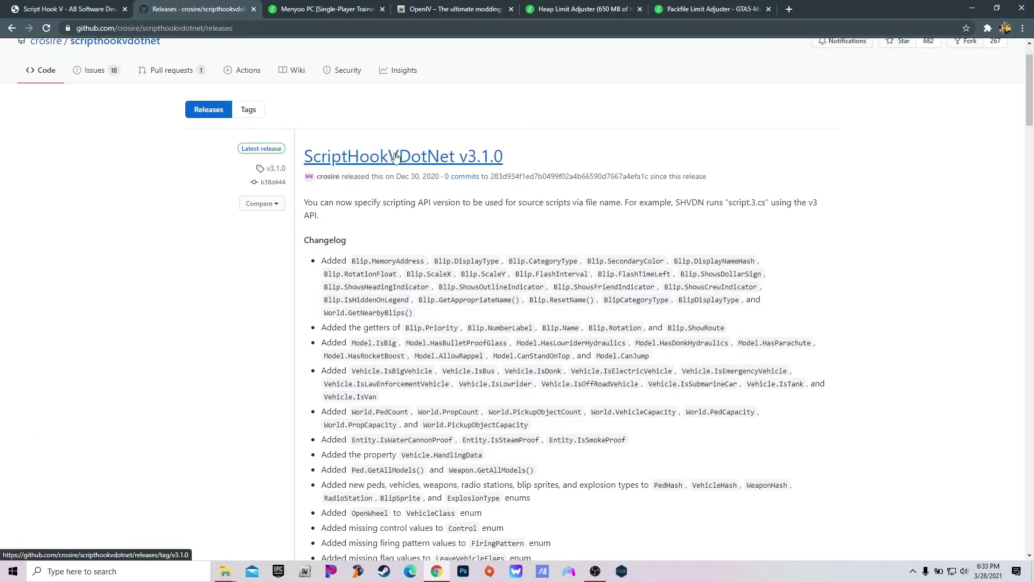
{"action": "left_click", "coordinate": [359, 13]}
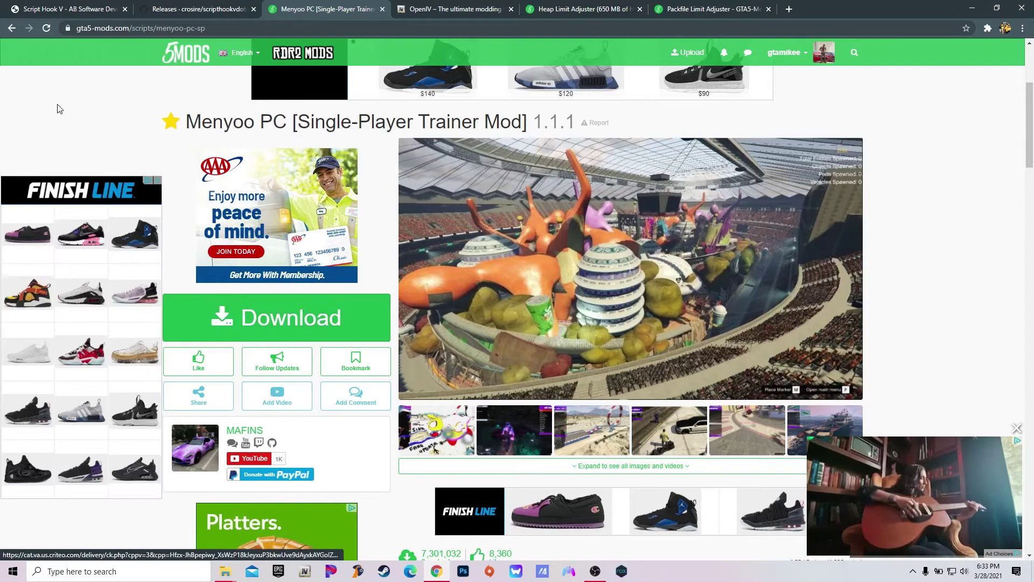
{"action": "left_click", "coordinate": [458, 11]}
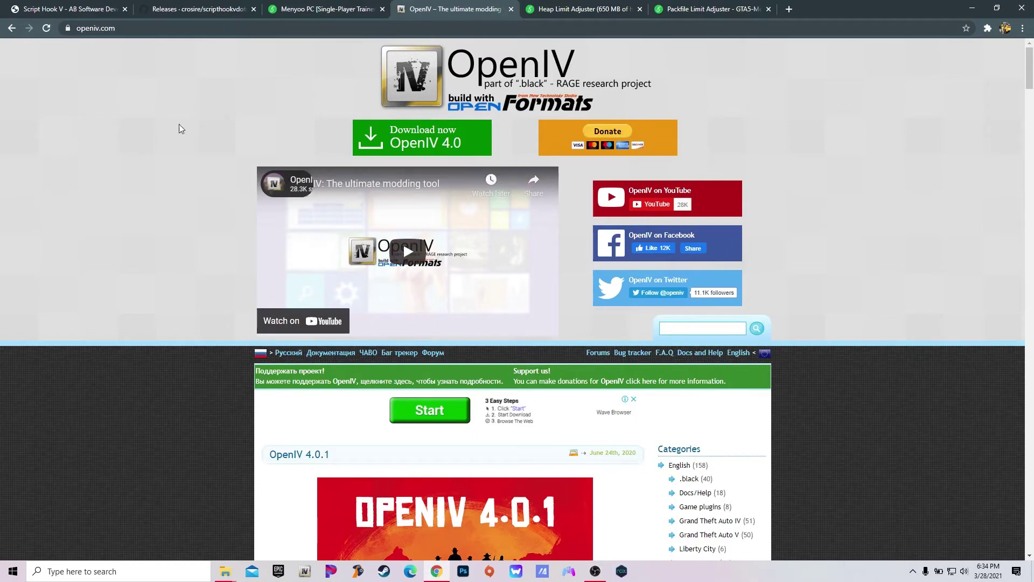
{"action": "left_click", "coordinate": [566, 9]}
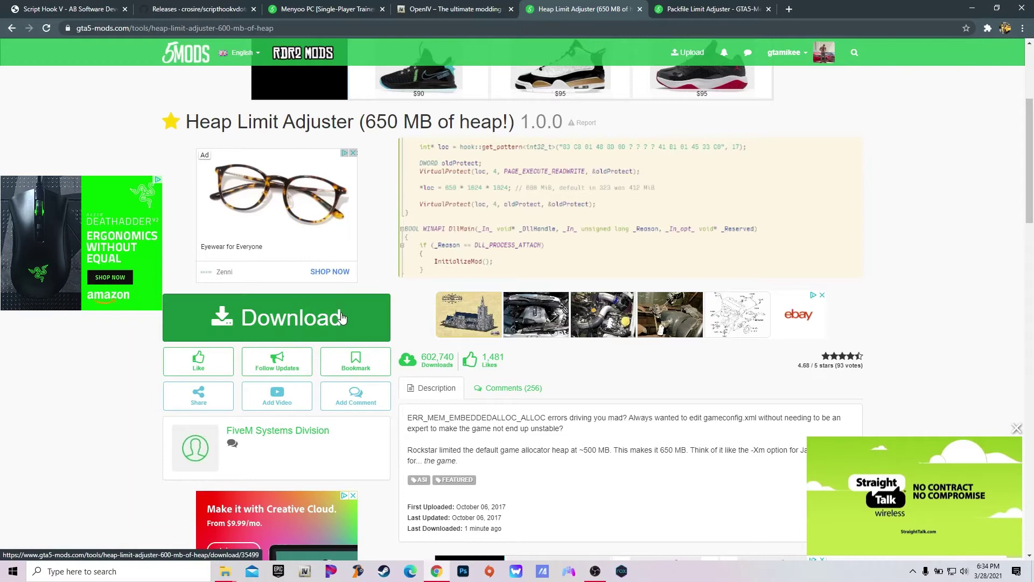
{"action": "key", "text": "ctrl+Tab"}
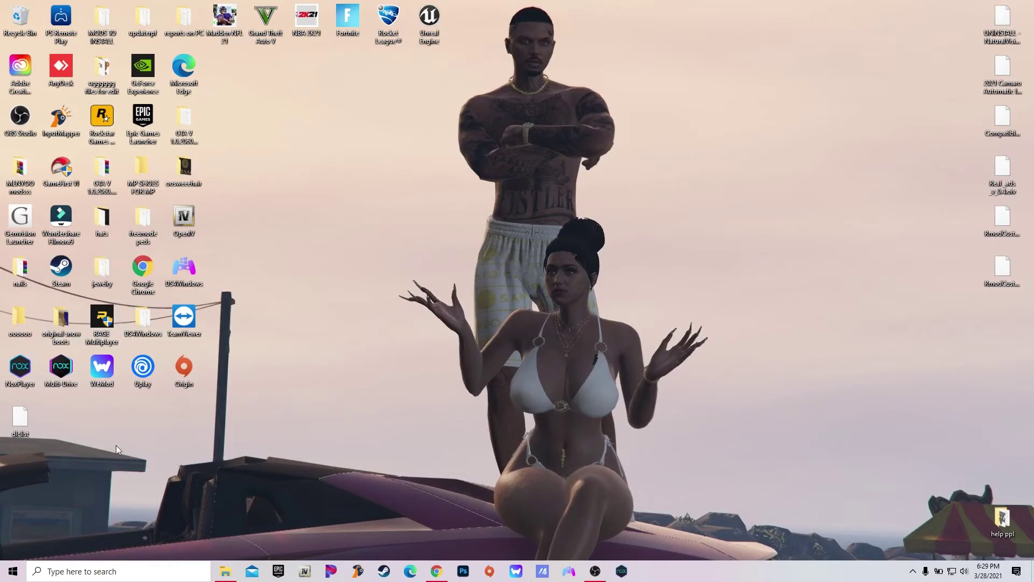
Bring File Explorer forward and enter the Grand Theft Auto V folder under Steam's common directory.
{"action": "left_click", "coordinate": [224, 573]}
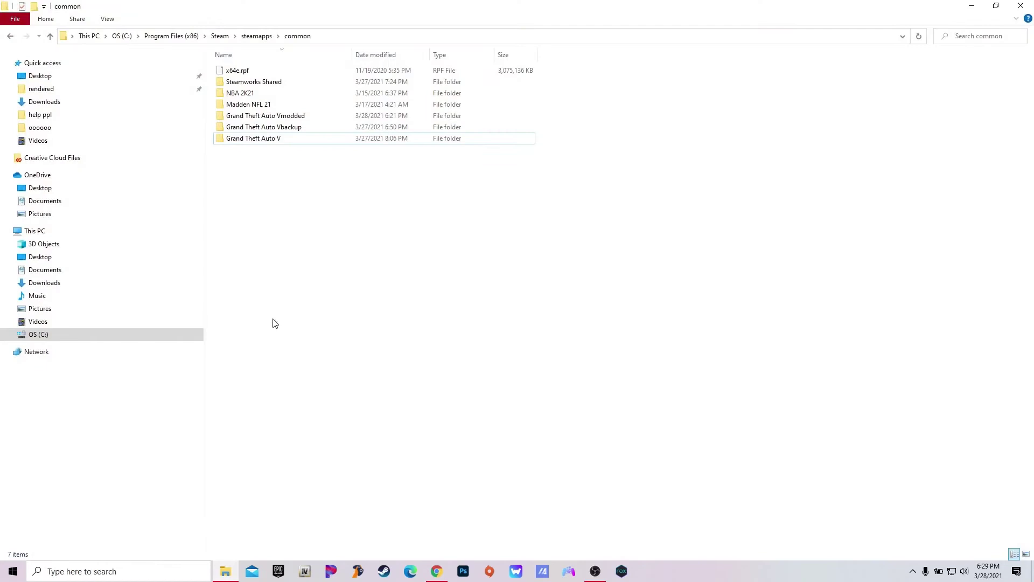
{"action": "left_click", "coordinate": [271, 142]}
{"action": "mouse_move", "coordinate": [82, 42]}
{"action": "left_mouse_down"}
{"action": "mouse_move", "coordinate": [96, 53]}
{"action": "mouse_move", "coordinate": [238, 39]}
{"action": "left_mouse_up"}
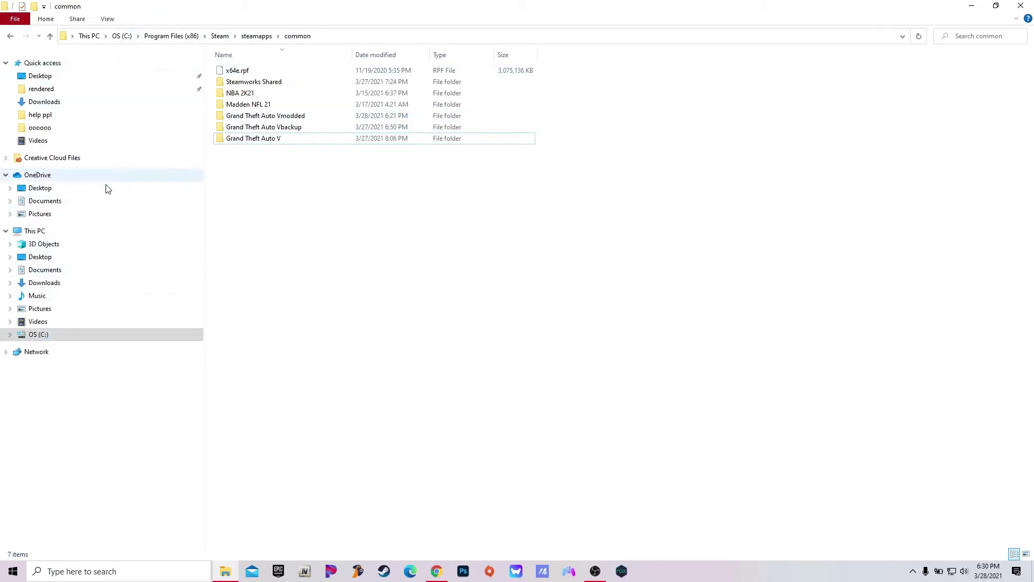
{"action": "double_click", "coordinate": [265, 142]}
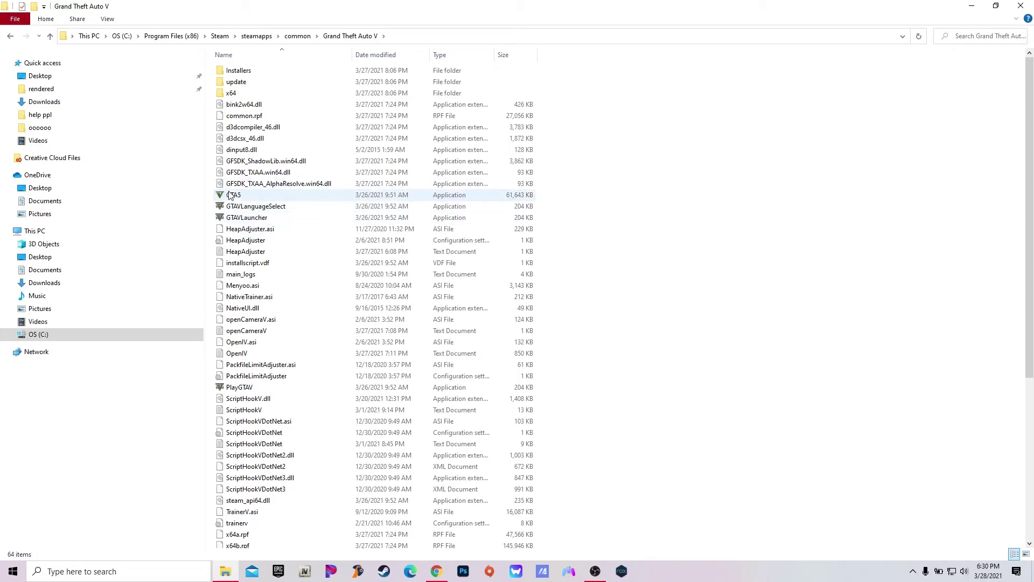
{"action": "right_click", "coordinate": [231, 195]}
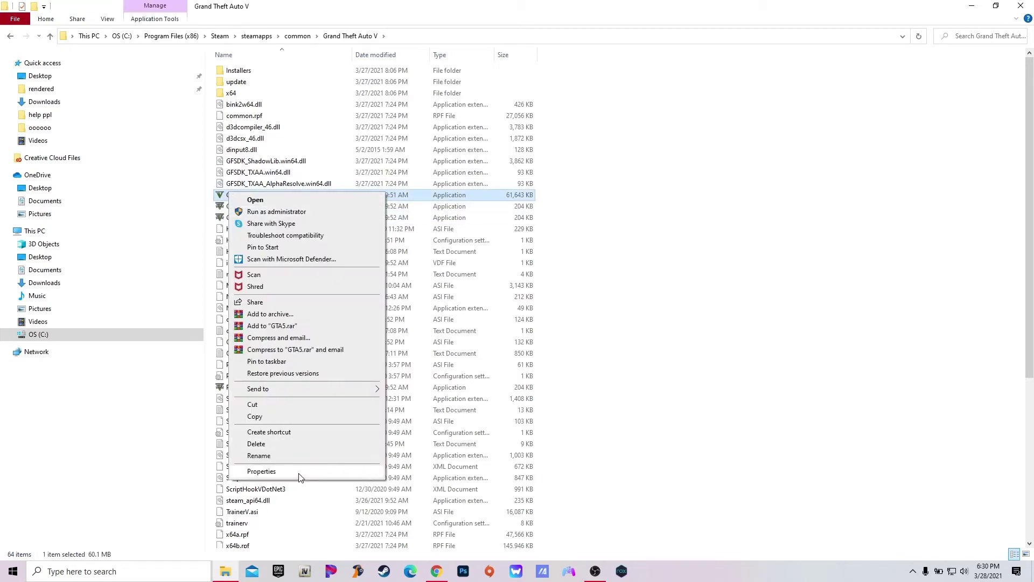
{"action": "left_click", "coordinate": [299, 474]}
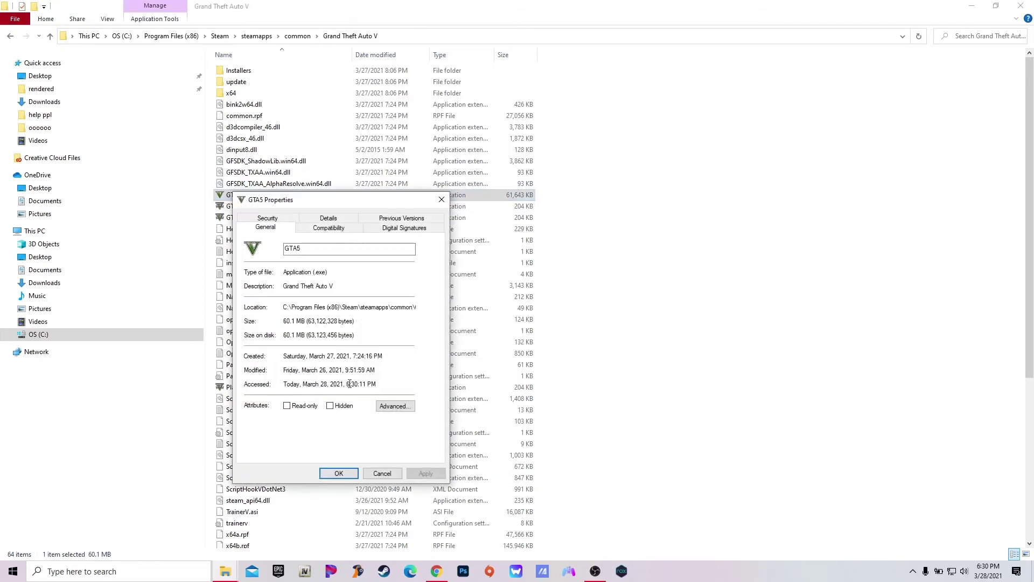
{"action": "left_click", "coordinate": [332, 220]}
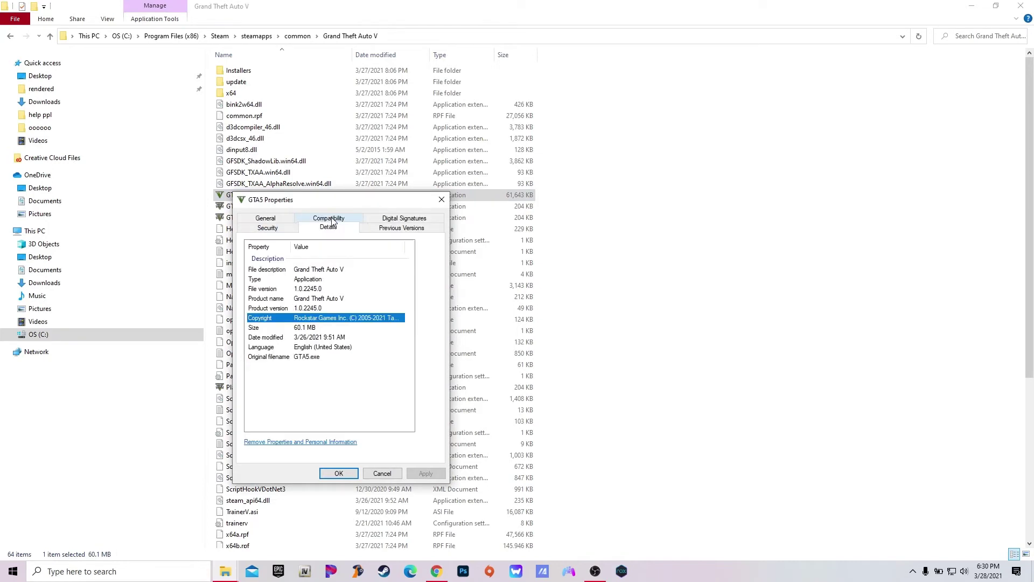
{"action": "left_click", "coordinate": [293, 309]}
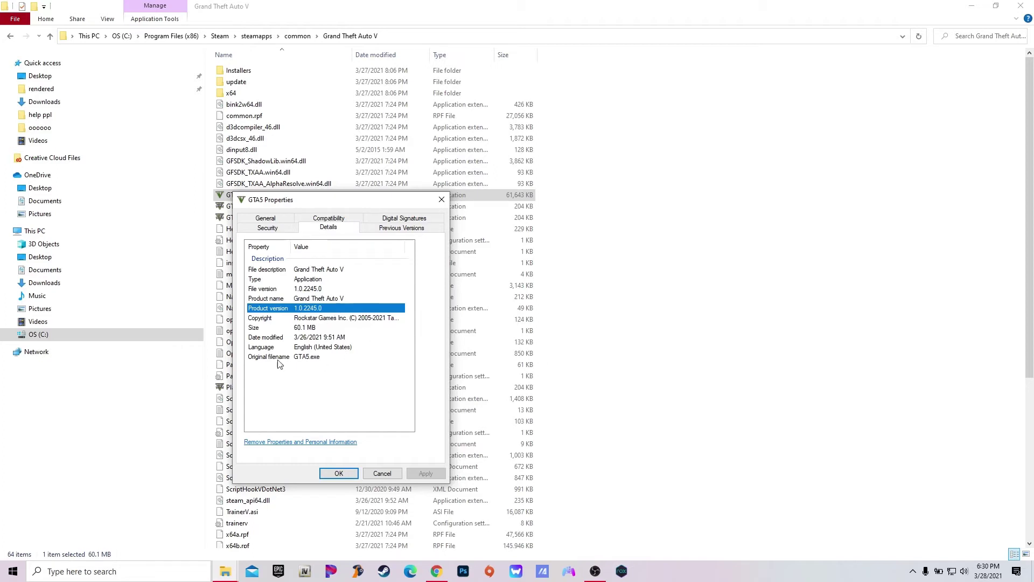
{"action": "left_click", "coordinate": [338, 474]}
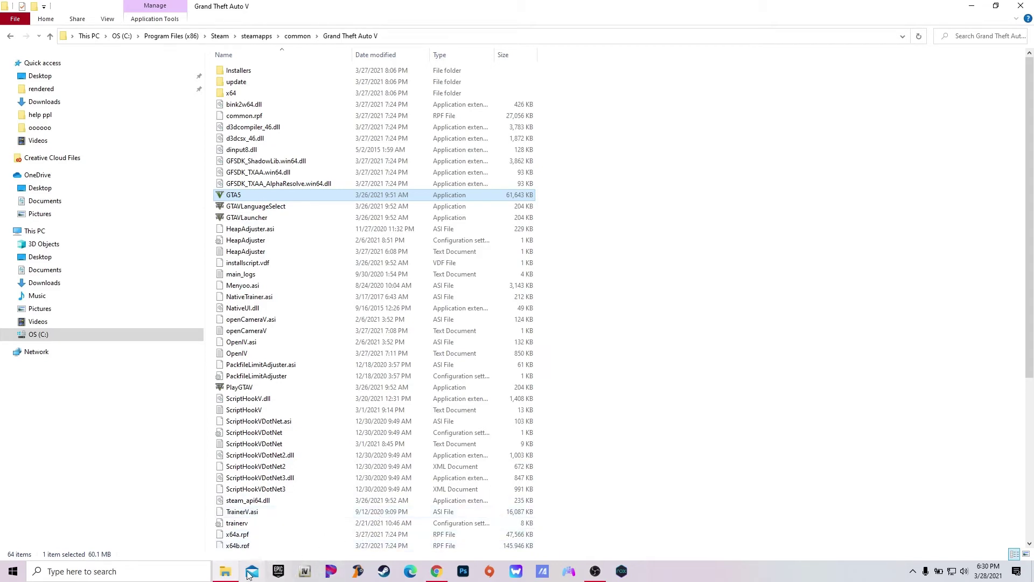
{"action": "scroll", "coordinate": [316, 380], "scroll_direction": "down", "scroll_amount": 2}
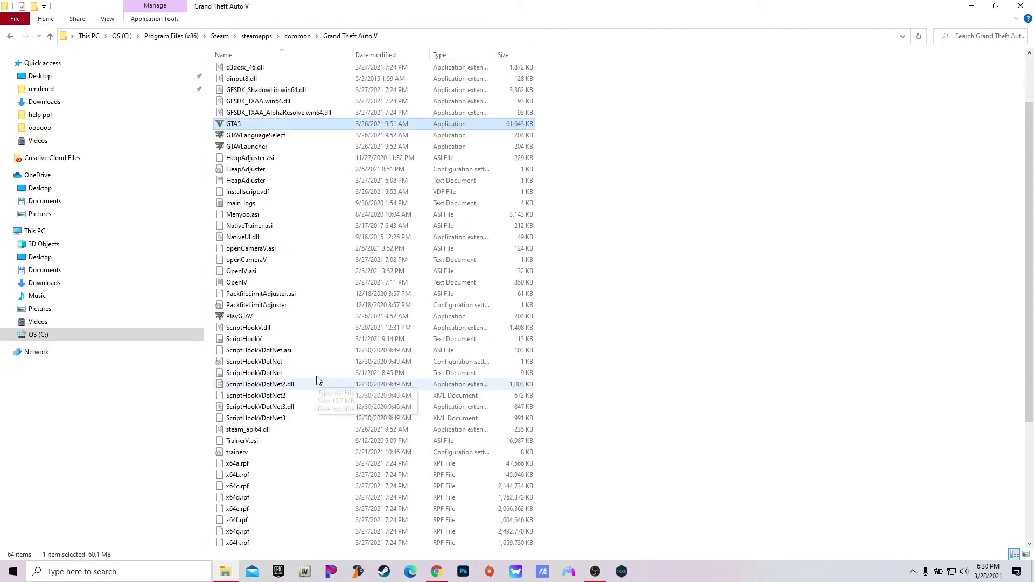
{"action": "scroll", "coordinate": [283, 267], "scroll_direction": "up", "scroll_amount": 2}
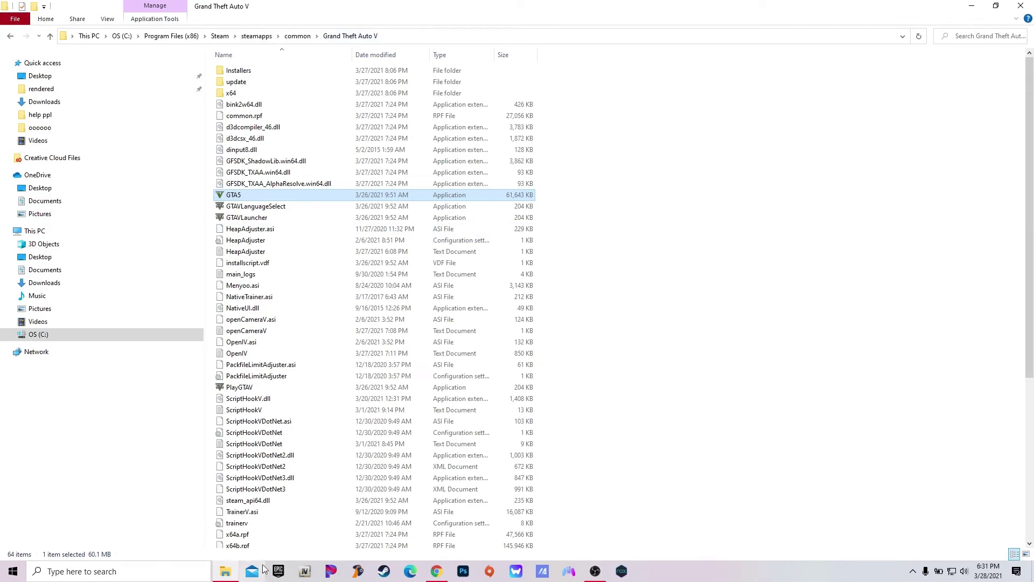
{"action": "left_click", "coordinate": [998, 6]}
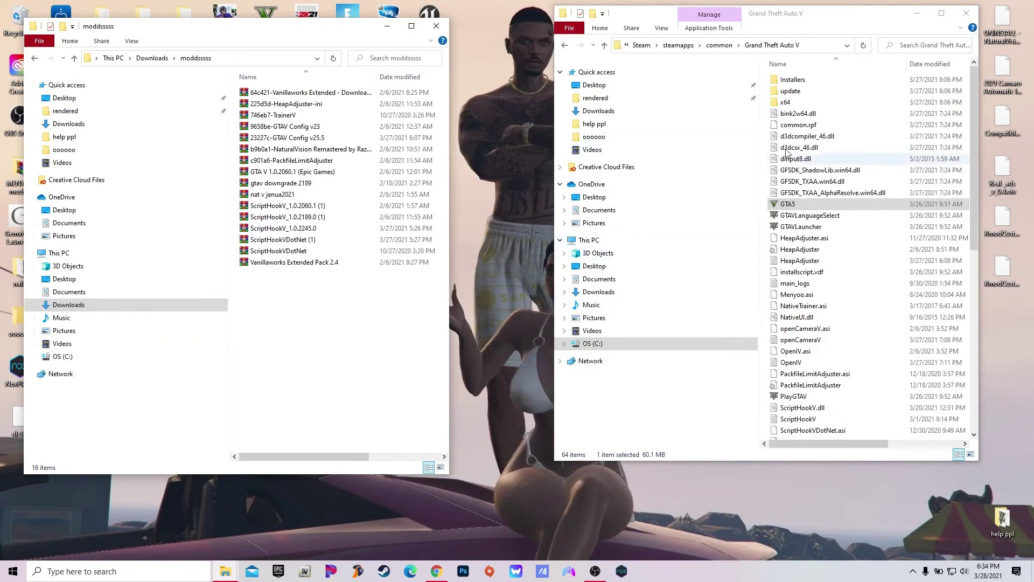
{"action": "left_click", "coordinate": [939, 13]}
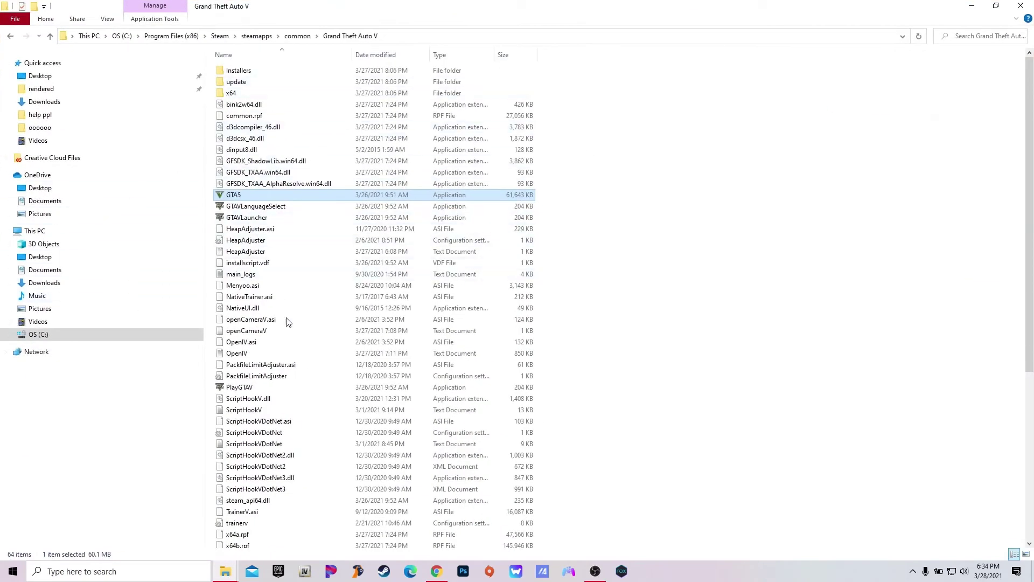
{"action": "scroll", "coordinate": [275, 210], "scroll_direction": "down", "scroll_amount": 1}
{"action": "scroll", "coordinate": [275, 212], "scroll_direction": "up", "scroll_amount": 1}
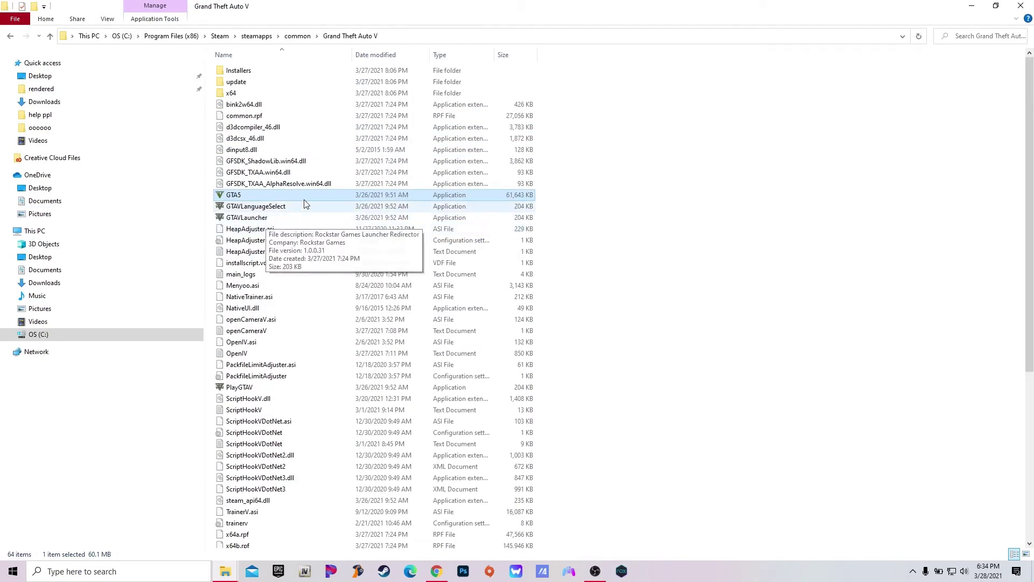
Ctrl-select the HeapAdjuster, openCameraV, OpenIV, PackfileLimitAdjuster, ScriptHookV and ScriptHookVDotNet files (18 total).
{"action": "left_click", "coordinate": [254, 232]}
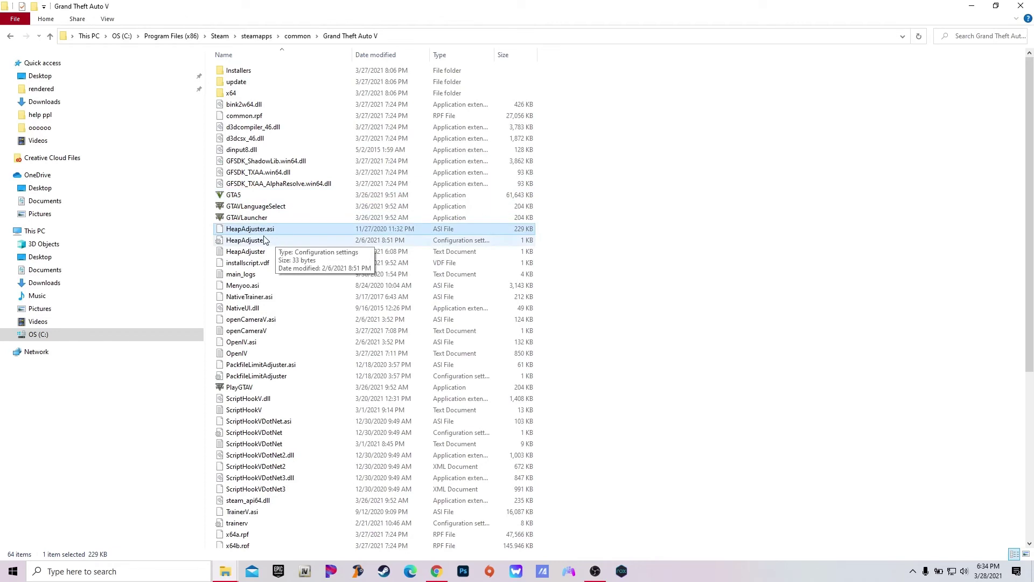
{"action": "left_click", "coordinate": [252, 251], "text": "shift"}
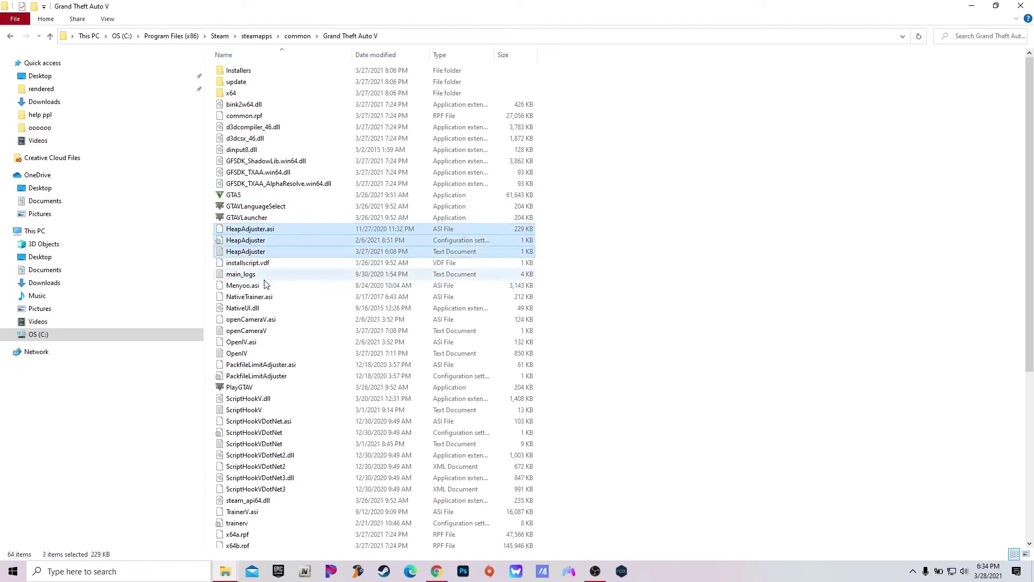
{"action": "left_click", "coordinate": [251, 319], "text": "ctrl"}
{"action": "left_click", "coordinate": [245, 331], "text": "ctrl"}
{"action": "left_click", "coordinate": [246, 342], "text": "ctrl"}
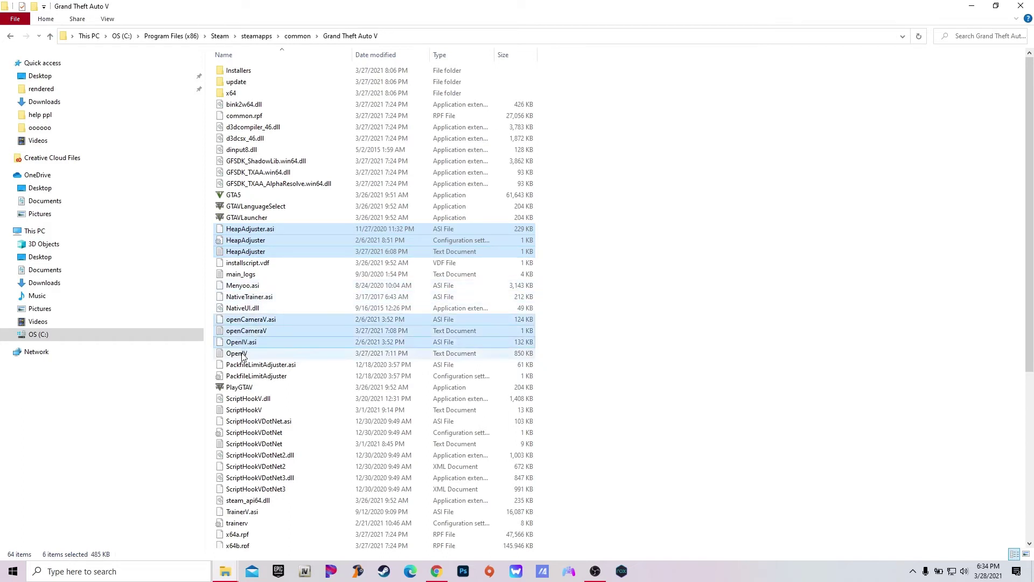
{"action": "scroll", "coordinate": [260, 364], "scroll_direction": "down", "scroll_amount": 1}
{"action": "left_click", "coordinate": [261, 338], "text": "ctrl"}
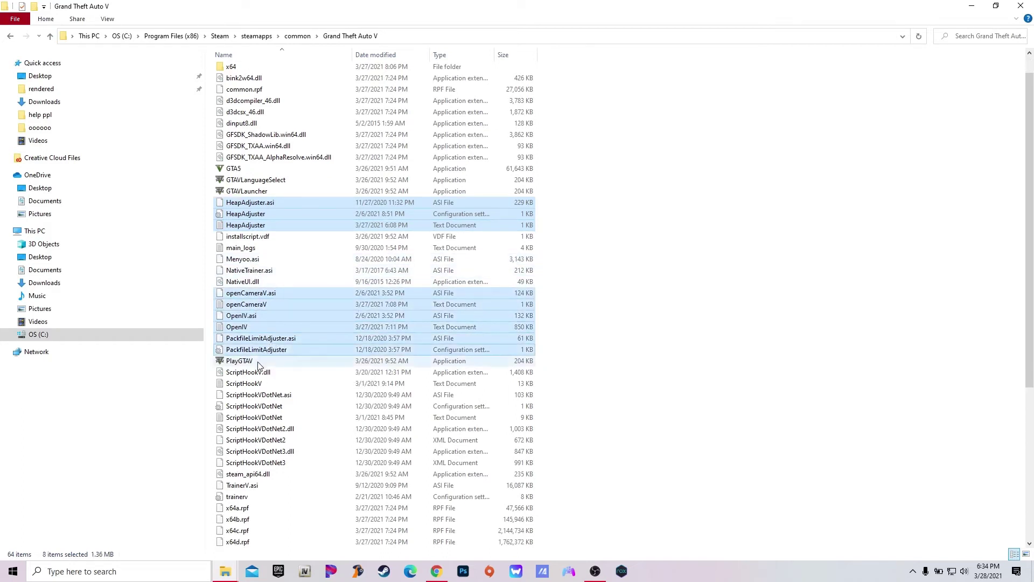
{"action": "left_click", "coordinate": [261, 373], "text": "ctrl"}
{"action": "left_click", "coordinate": [271, 404], "text": "ctrl"}
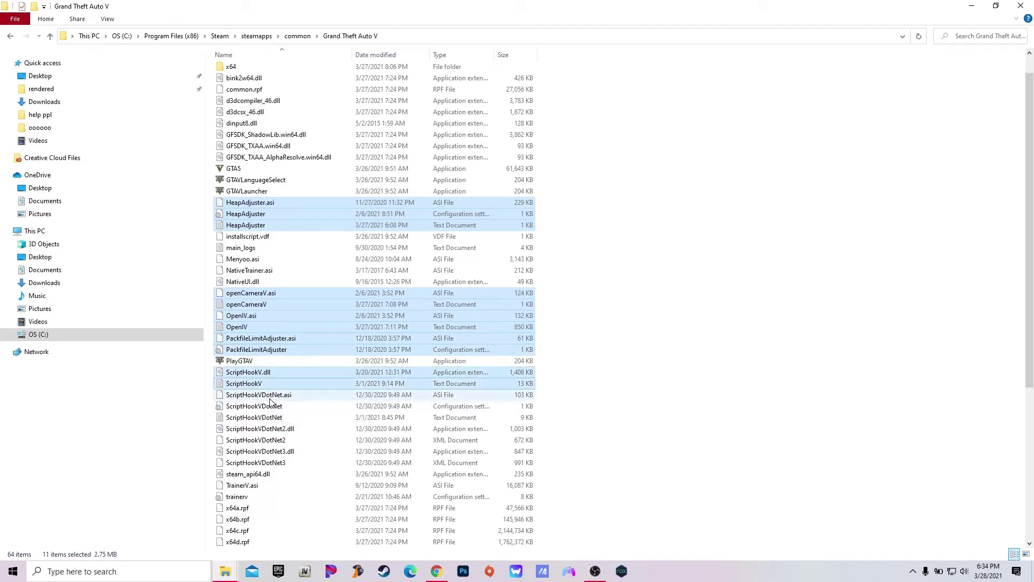
{"action": "left_click", "coordinate": [270, 395], "text": "ctrl"}
{"action": "left_click", "coordinate": [261, 417], "text": "ctrl"}
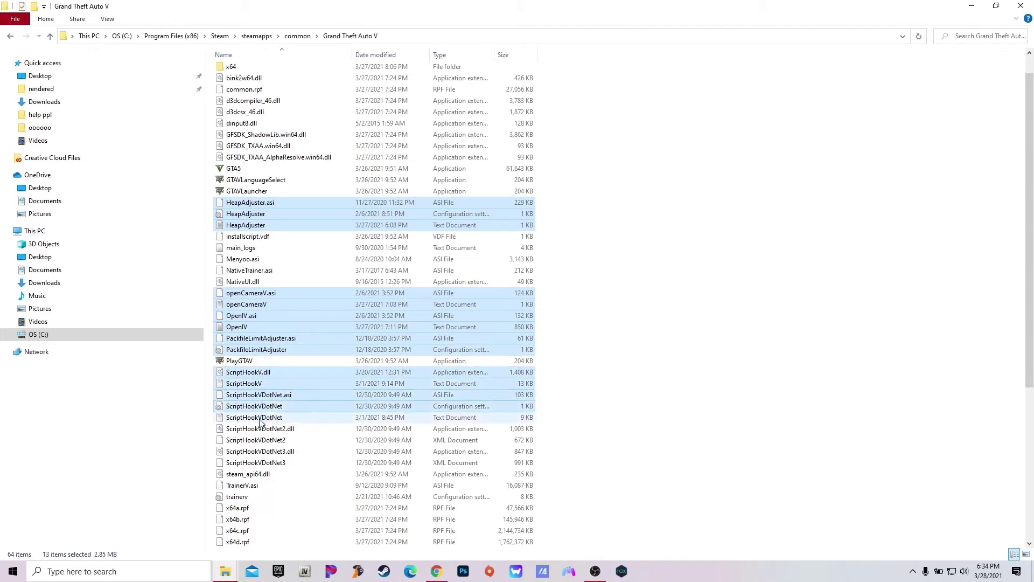
{"action": "left_click", "coordinate": [259, 429], "text": "ctrl"}
{"action": "left_click", "coordinate": [256, 451], "text": "ctrl"}
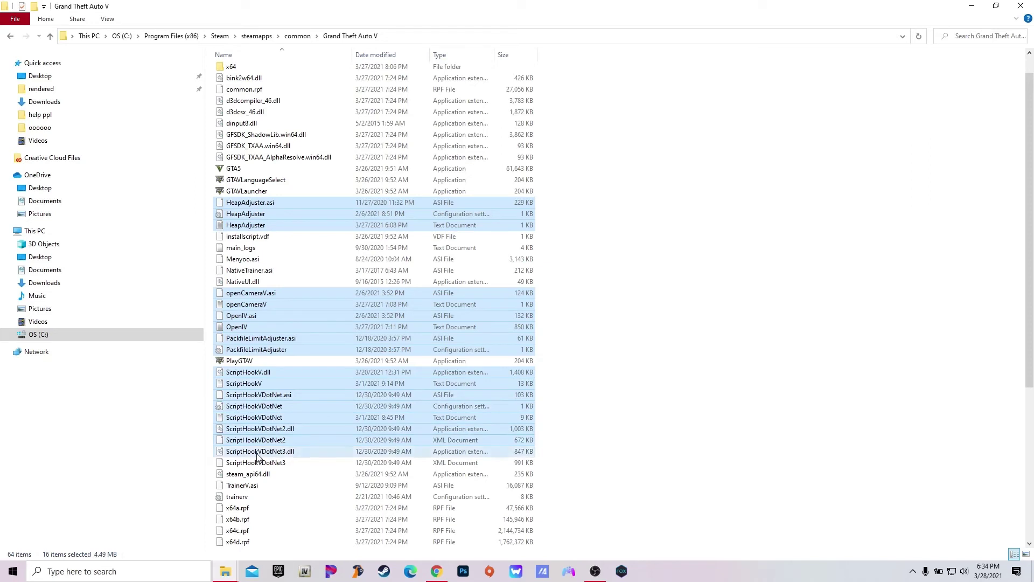
{"action": "left_click", "coordinate": [253, 467], "text": "ctrl"}
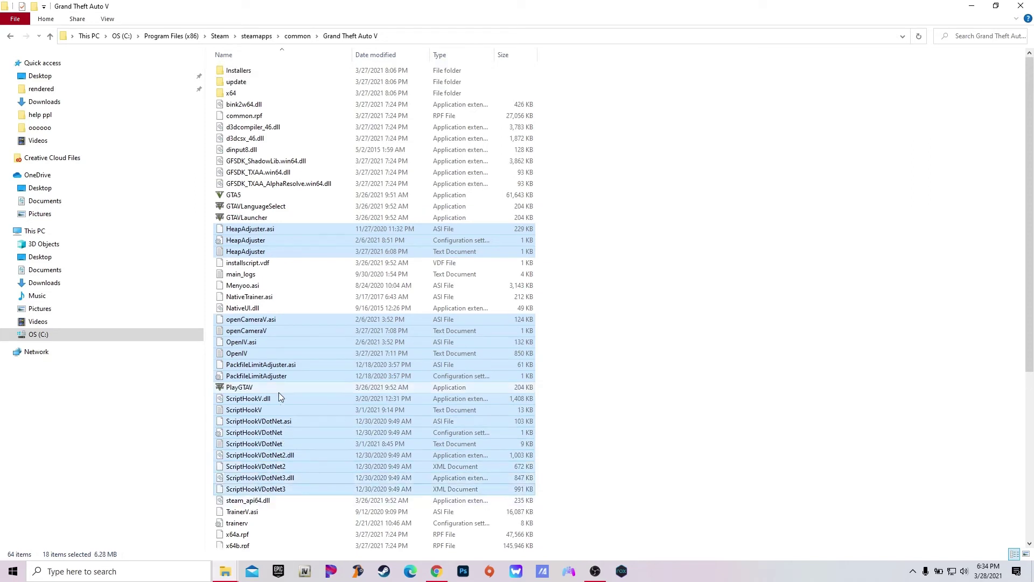
{"action": "scroll", "coordinate": [281, 400], "scroll_direction": "up", "scroll_amount": 1}
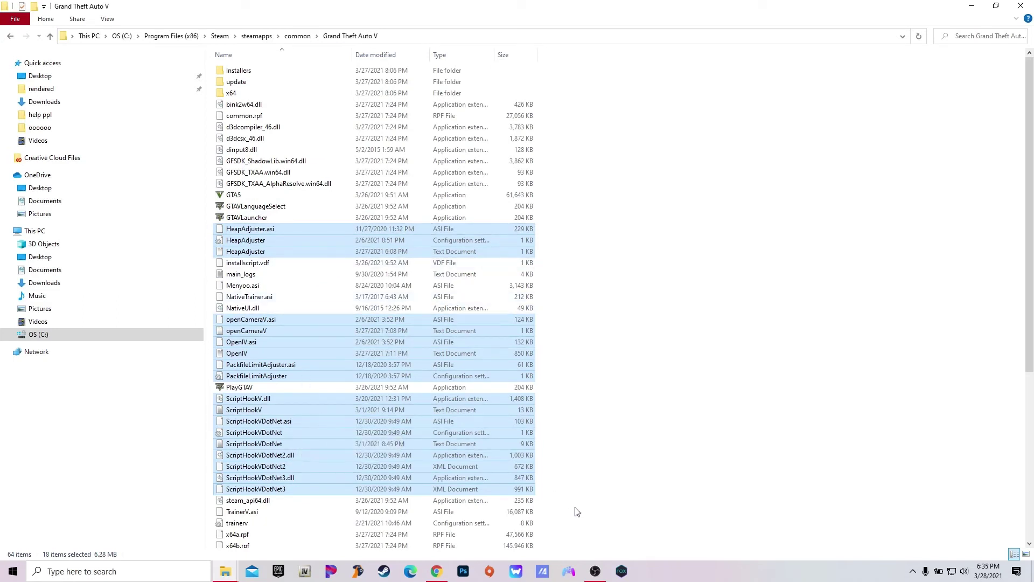
Review the ScriptHookVDotNet, Menyoo PC, OpenIV, Heap Limit Adjuster and Packfile Limit Adjuster pages in turn.
{"action": "left_click", "coordinate": [436, 572]}
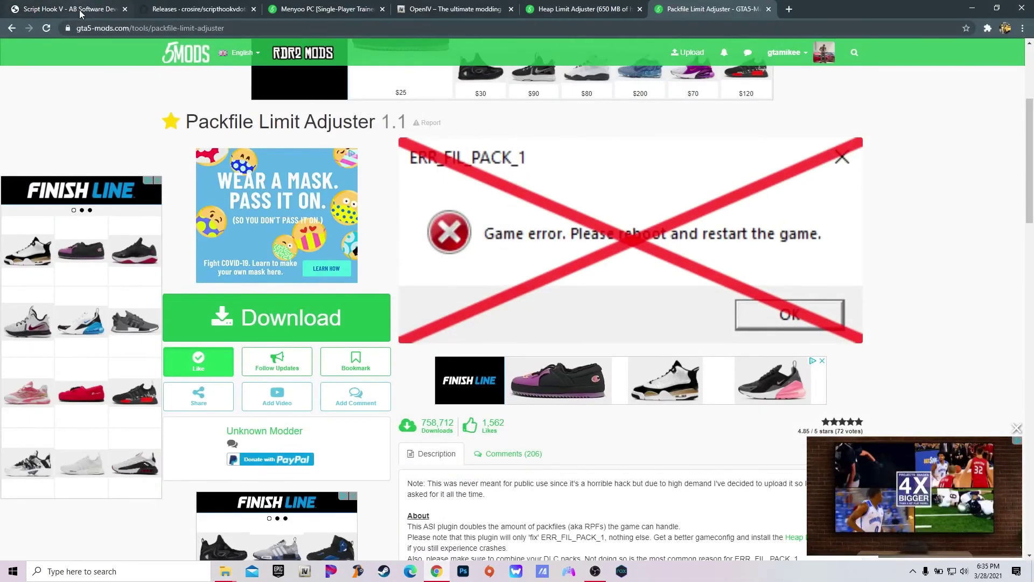
{"action": "left_click", "coordinate": [208, 11]}
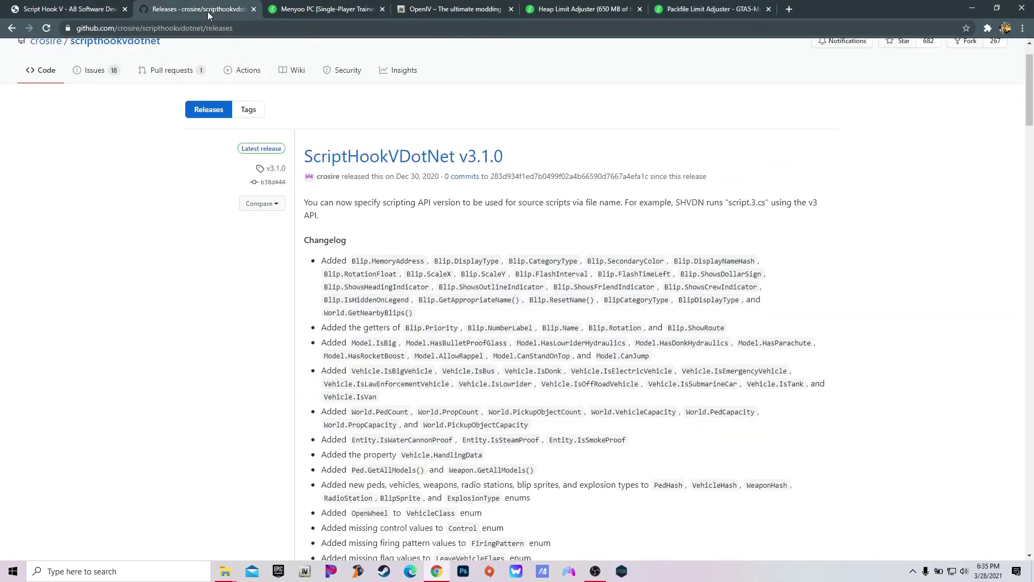
{"action": "left_click", "coordinate": [297, 9]}
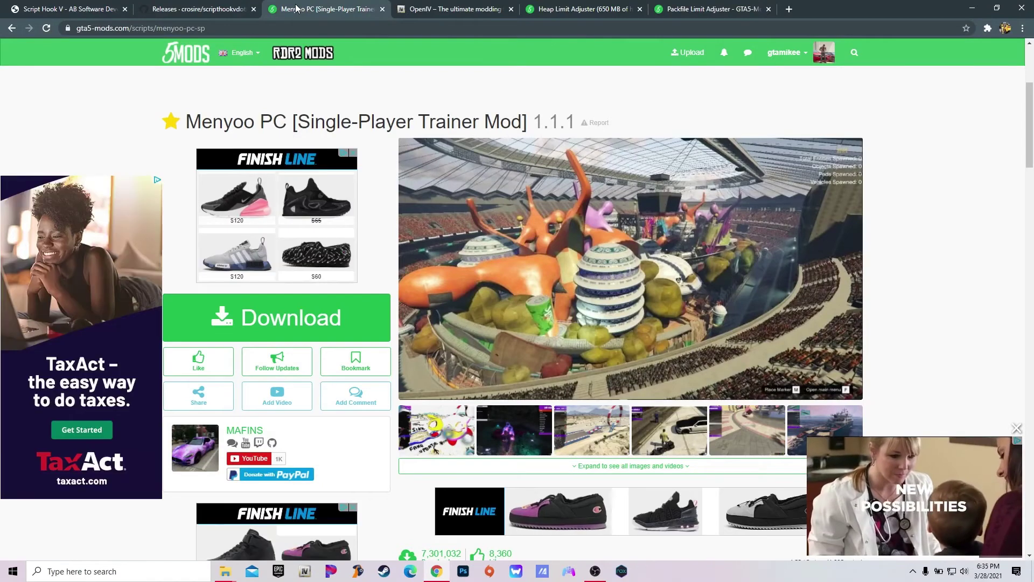
{"action": "left_click", "coordinate": [445, 10]}
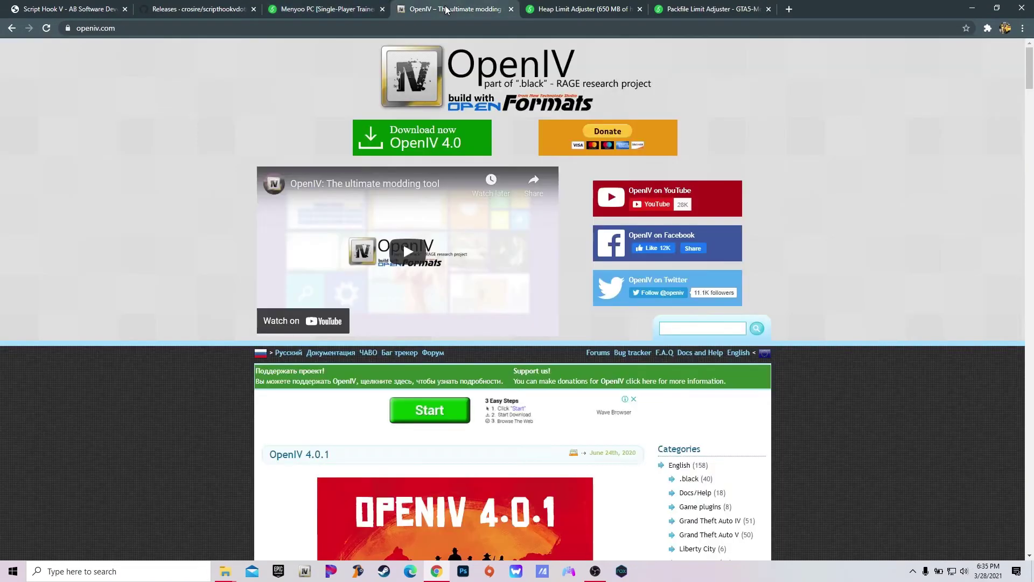
{"action": "left_click", "coordinate": [587, 8]}
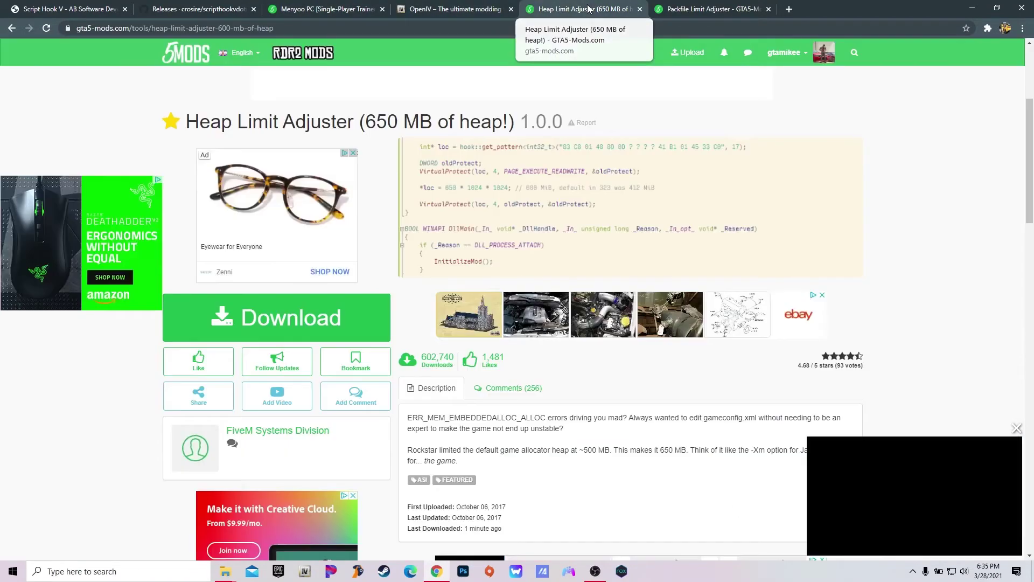
{"action": "left_click", "coordinate": [716, 8]}
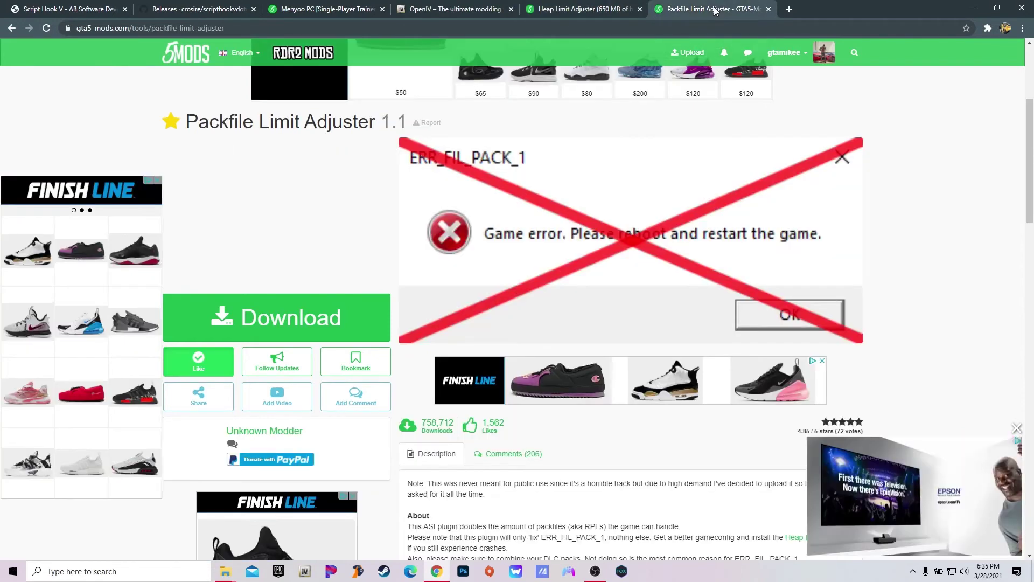
From the Menyoo PC page, get MenyooSP.zip from the v1.4.0 GitHub release assets.
{"action": "left_click", "coordinate": [278, 10]}
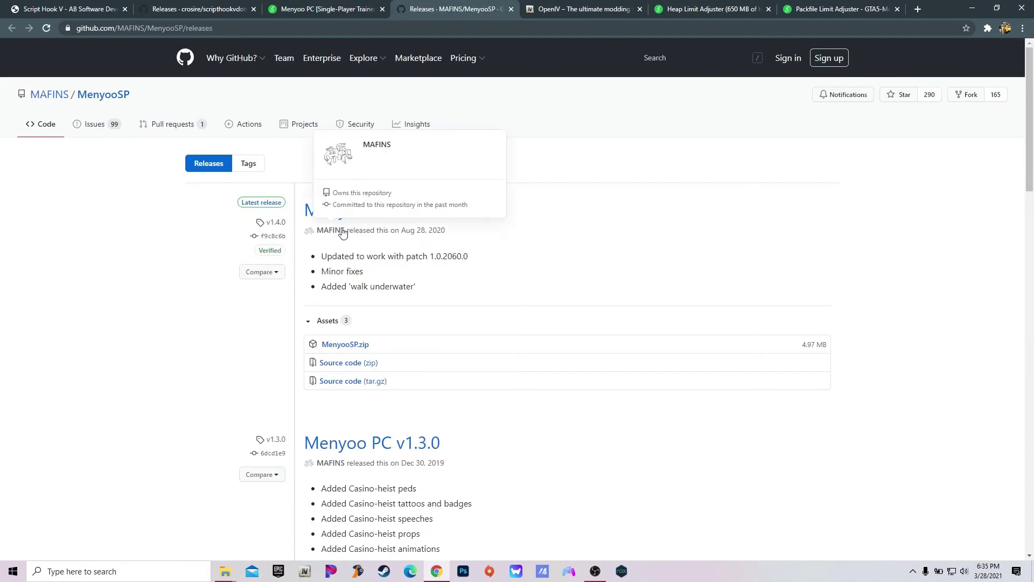
{"action": "left_click", "coordinate": [385, 215]}
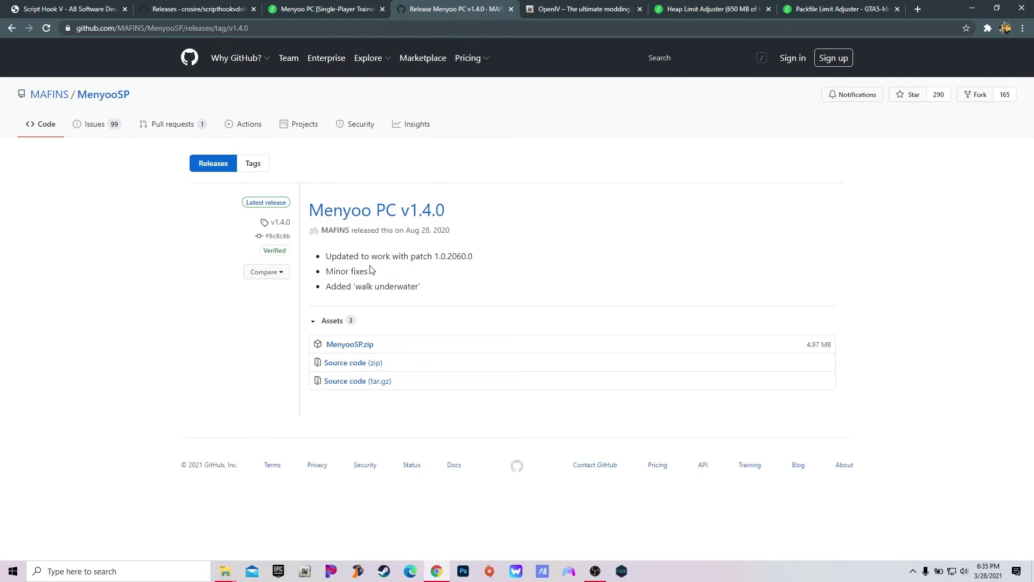
{"action": "left_click", "coordinate": [348, 346]}
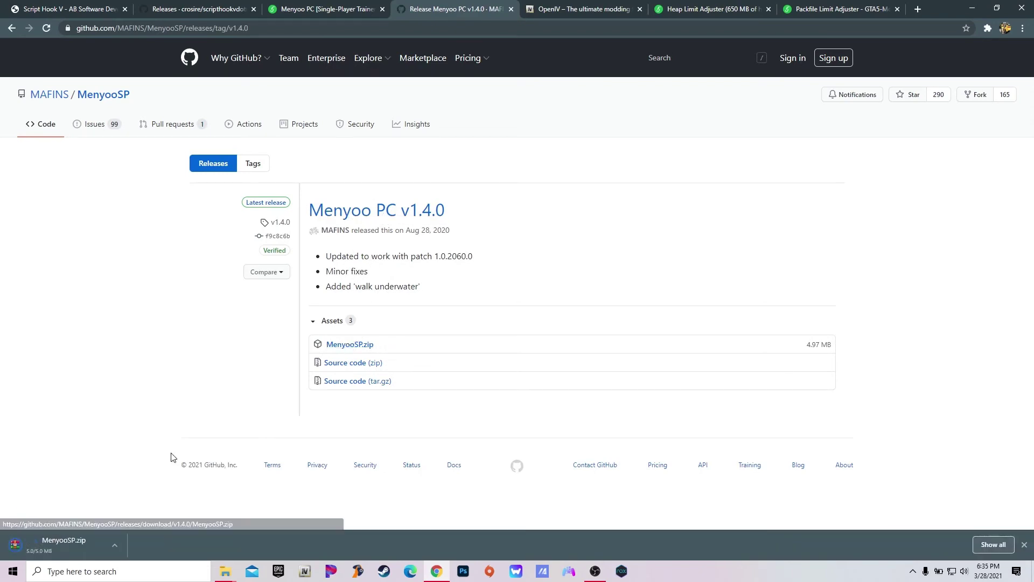
Open MenyooSP.zip in WinRAR and select Menyoo.asi plus the menyooStuff folder.
{"action": "left_click", "coordinate": [63, 545]}
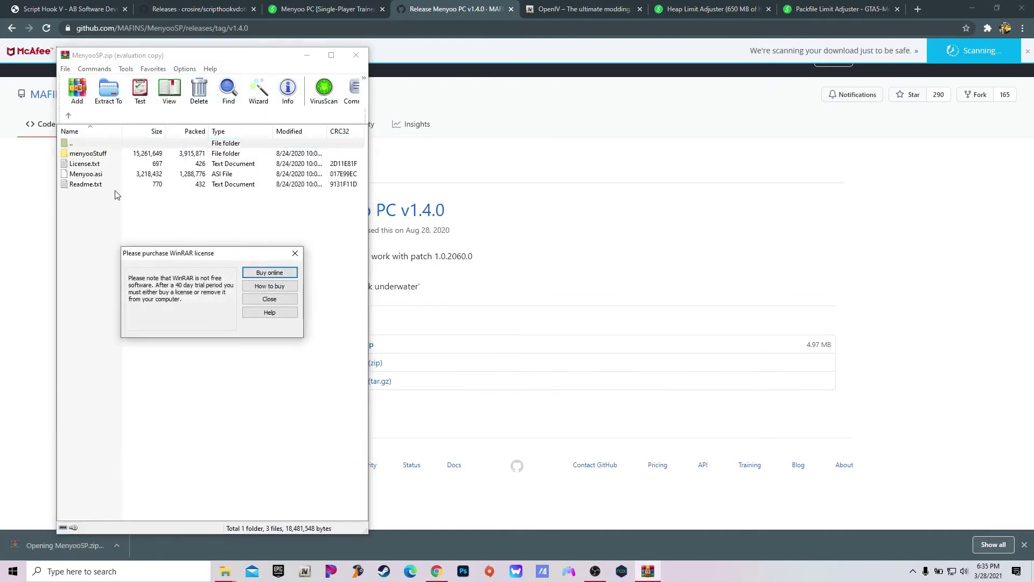
{"action": "left_click", "coordinate": [275, 299]}
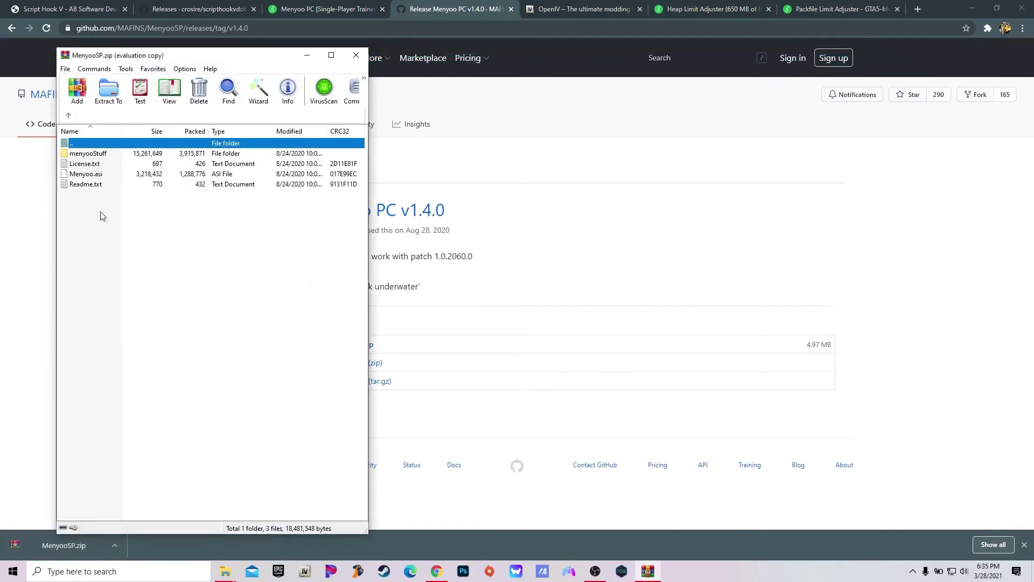
{"action": "left_click", "coordinate": [90, 177]}
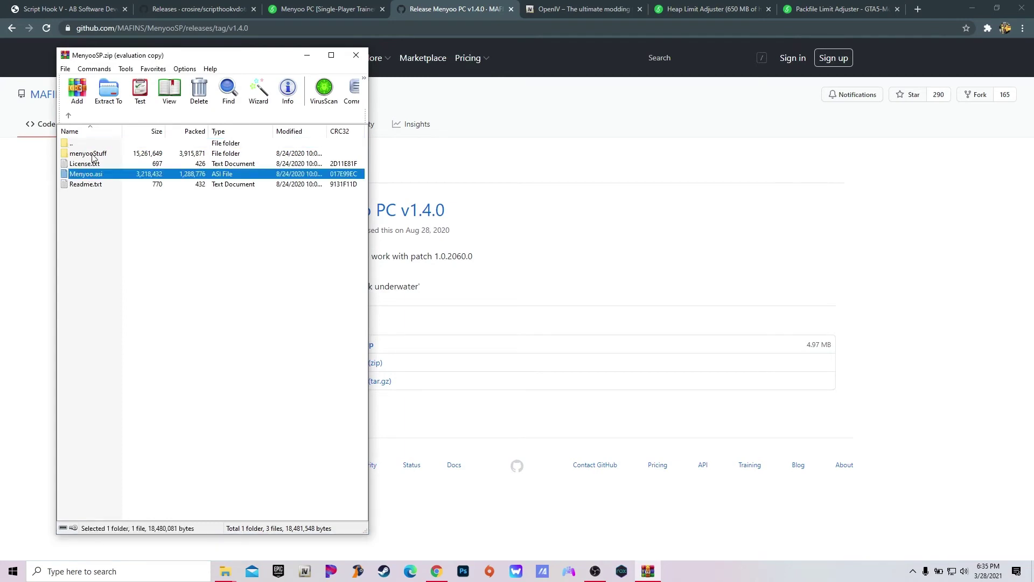
{"action": "left_click", "coordinate": [93, 155], "text": "ctrl"}
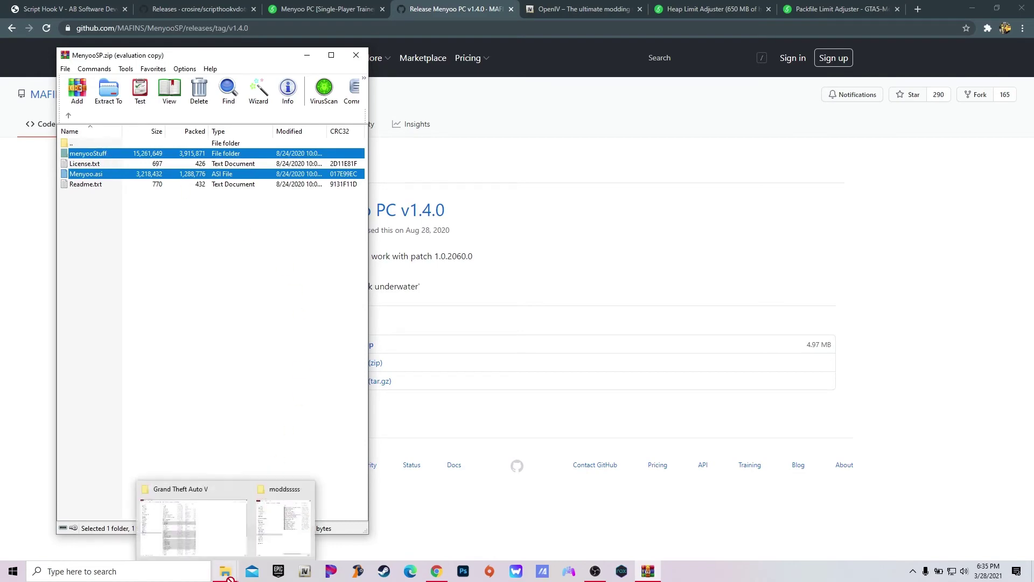
Drop Menyoo.asi and menyooStuff into the Grand Theft Auto V folder, replacing the old Menyoo.asi.
{"action": "left_click_drag", "start_coordinate": [211, 531], "coordinate": [215, 538]}
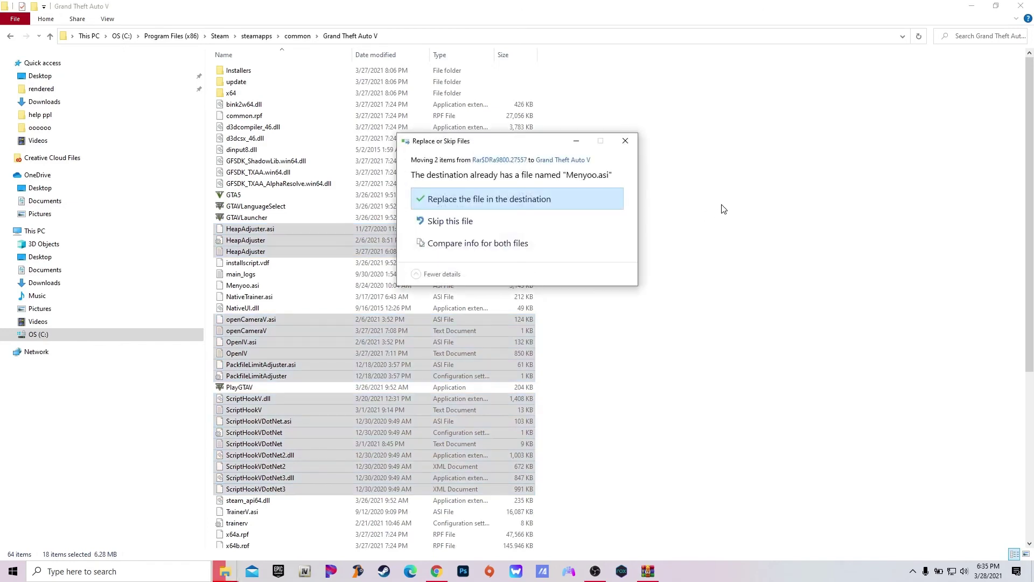
{"action": "left_click", "coordinate": [503, 198]}
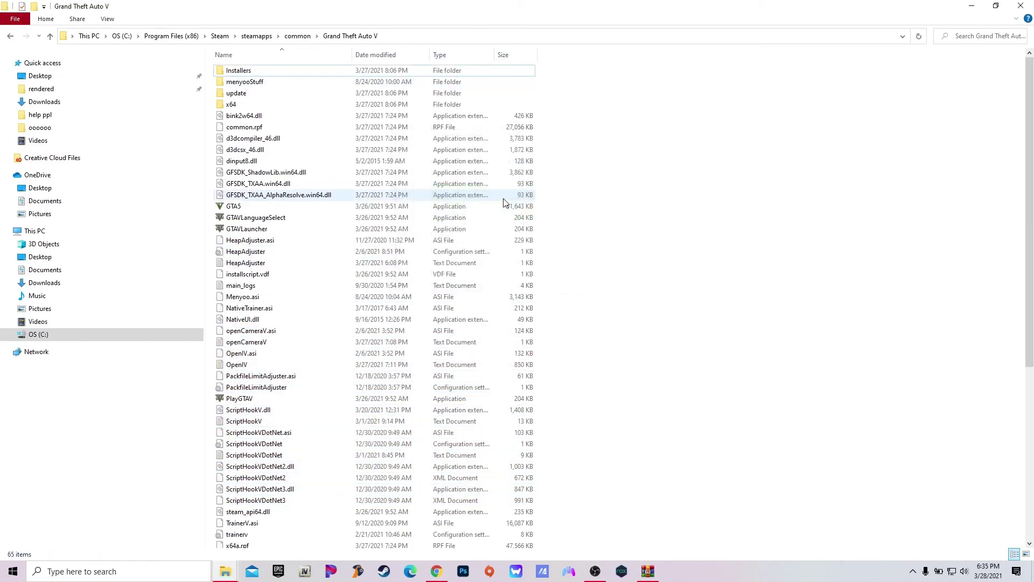
{"action": "double_click", "coordinate": [255, 83]}
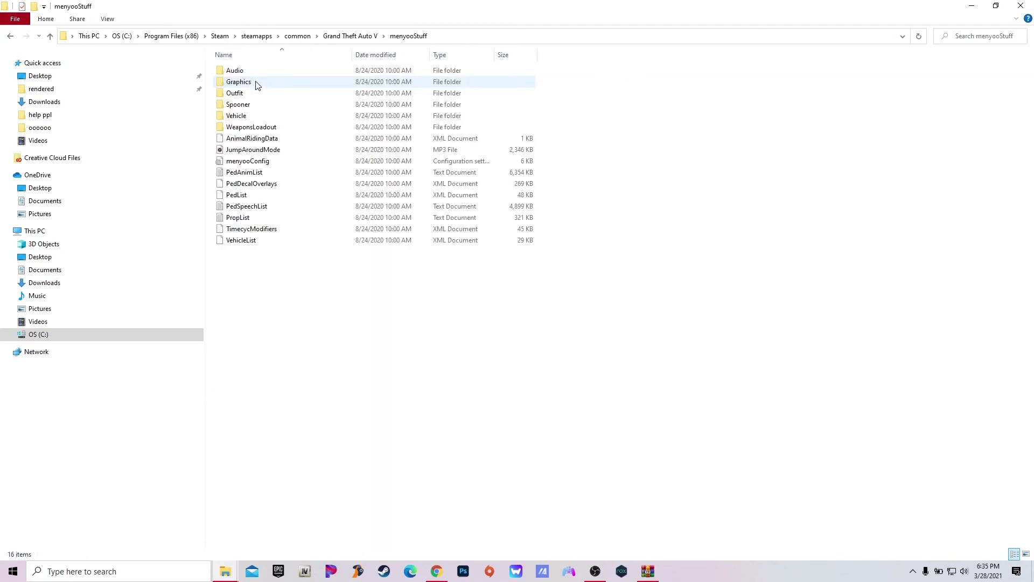
{"action": "left_click", "coordinate": [9, 36]}
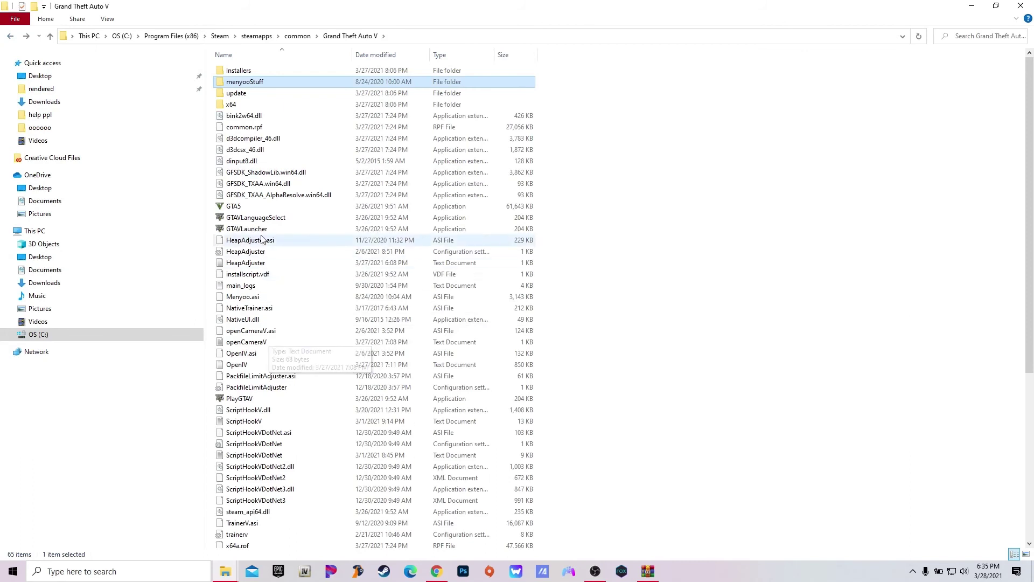
Check Menyoo.asi in the game folder, dismiss the open-with prompt and close Explorer.
{"action": "double_click", "coordinate": [252, 297]}
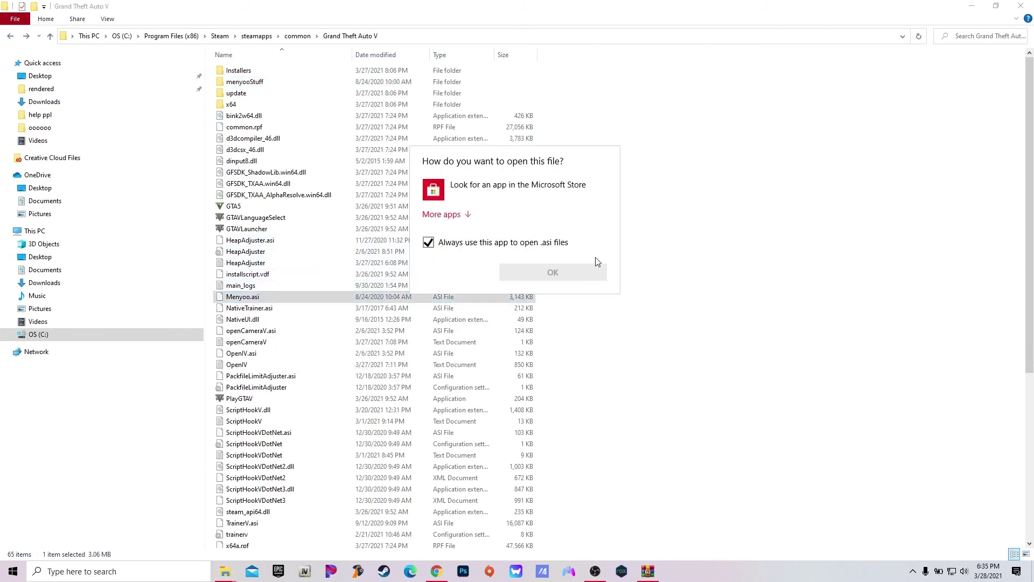
{"action": "key", "text": "Escape"}
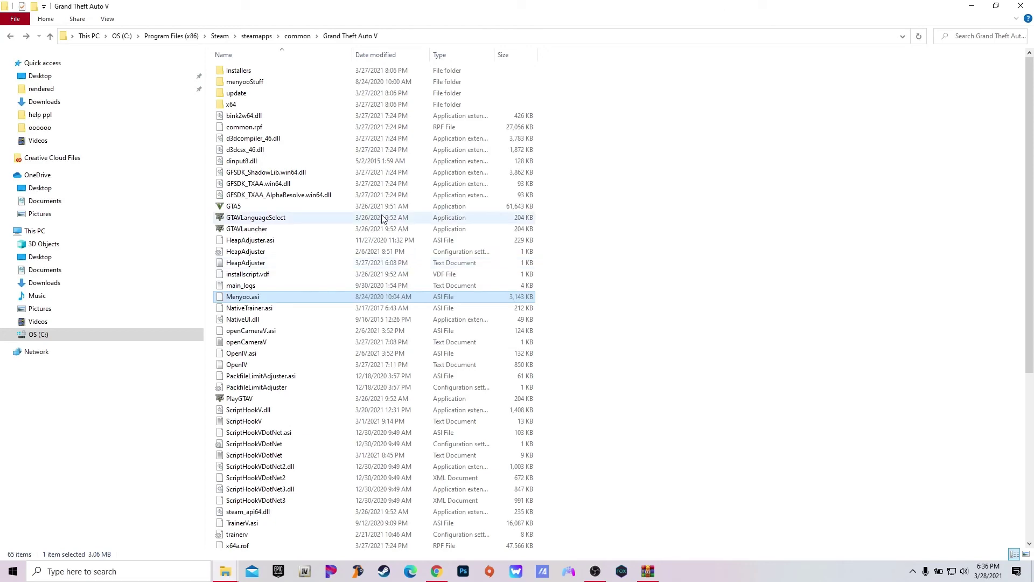
{"action": "scroll", "coordinate": [269, 323], "scroll_direction": "down", "scroll_amount": 3}
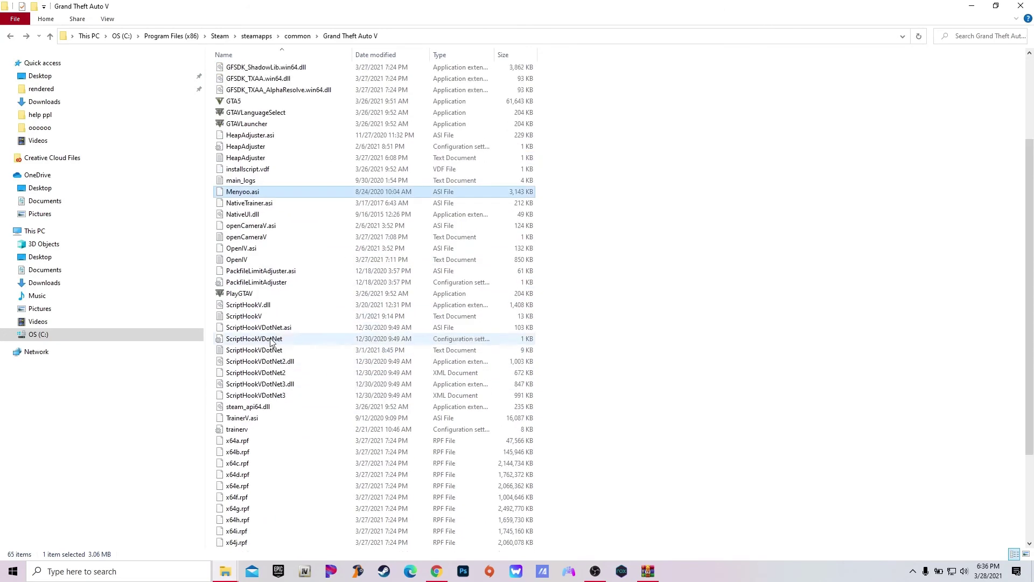
{"action": "scroll", "coordinate": [281, 335], "scroll_direction": "up", "scroll_amount": 3}
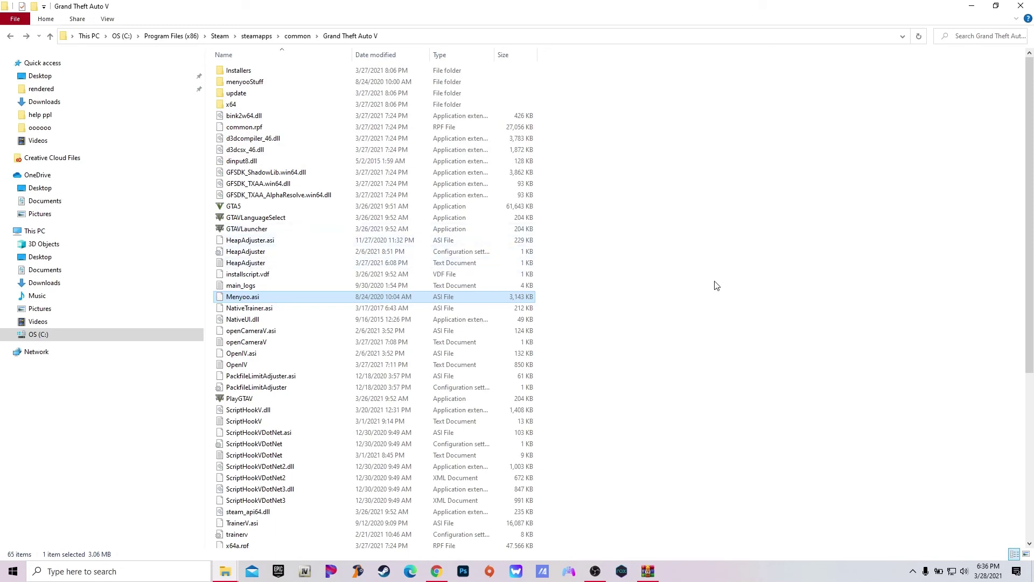
{"action": "key", "text": "super+d"}
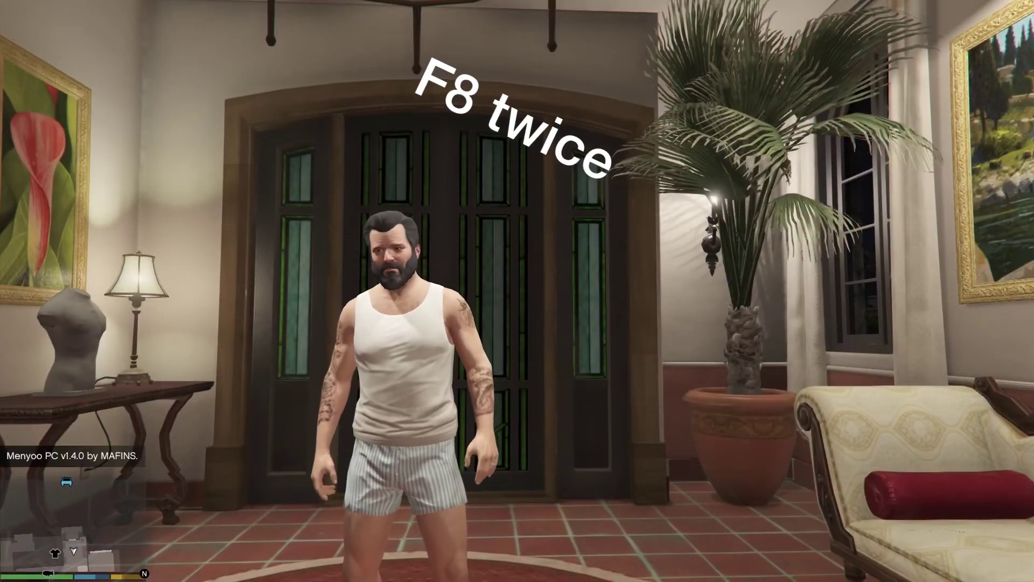
Open the Menyoo trainer with F8 and land on the Player Options entry.
{"action": "key", "text": "F8"}
{"action": "key", "text": "F8"}
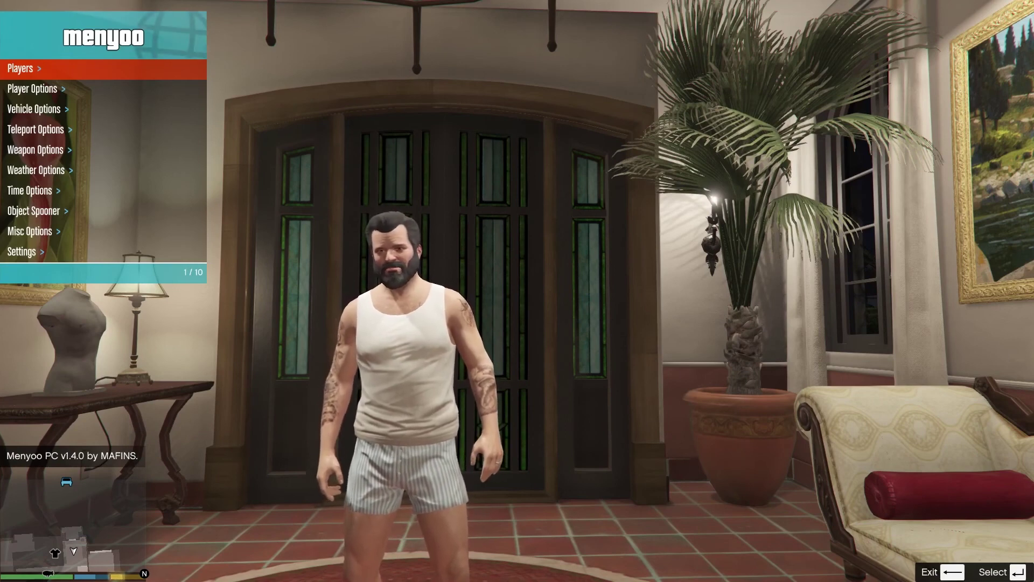
{"action": "key", "text": "Down"}
{"action": "key", "text": "Down"}
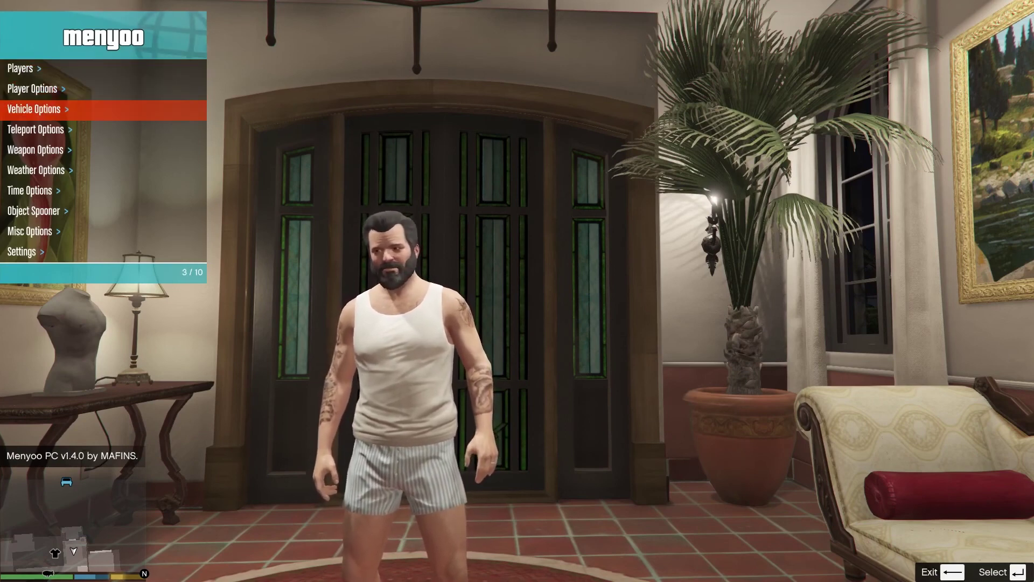
{"action": "key", "text": "Down"}
{"action": "key", "text": "Up"}
{"action": "key", "text": "Up"}
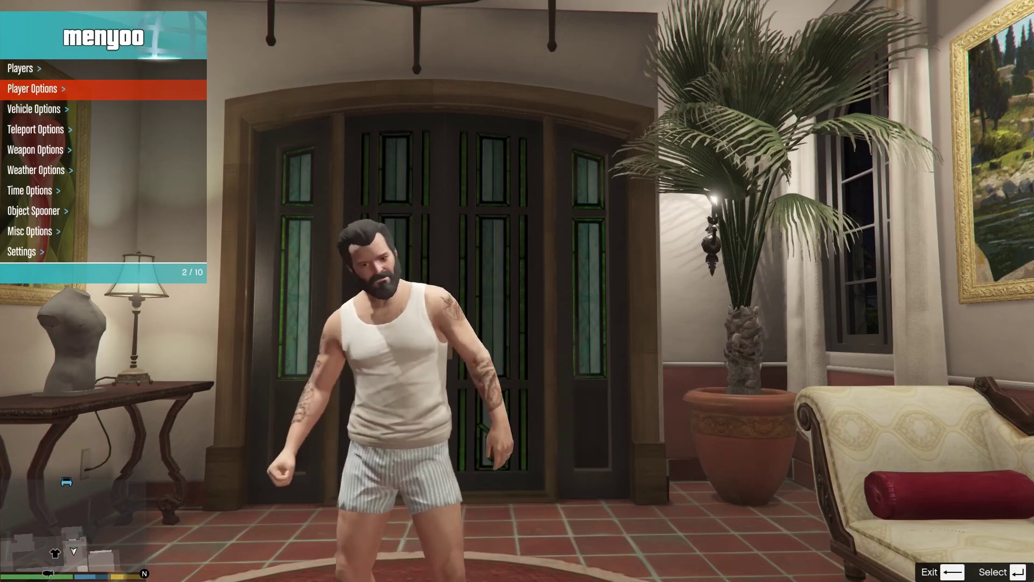
Go into Player Options > Wardrobe > Outfits and try the gtamikeeeeeee saved outfit.
{"action": "key", "text": "Return"}
{"action": "key", "text": "Down"}
{"action": "key", "text": "Down"}
{"action": "key", "text": "Return"}
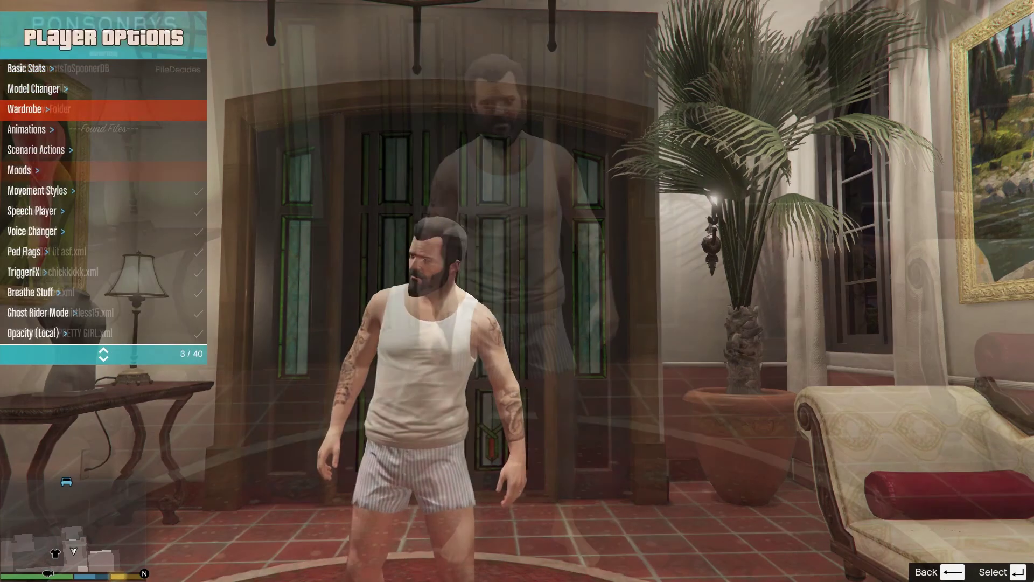
{"action": "key", "text": "Down"}
{"action": "key", "text": "Down"}
{"action": "key", "text": "Down"}
{"action": "key", "text": "Down"}
{"action": "key", "text": "Down"}
{"action": "key", "text": "Down"}
{"action": "key", "text": "Down"}
{"action": "key", "text": "Down"}
{"action": "key", "text": "Down"}
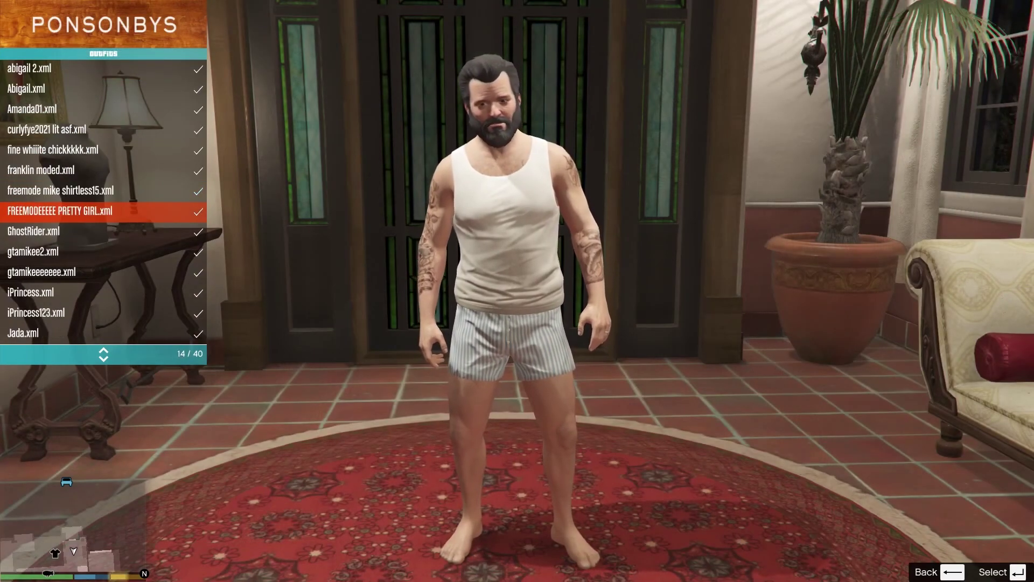
{"action": "key", "text": "Down"}
{"action": "key", "text": "Down"}
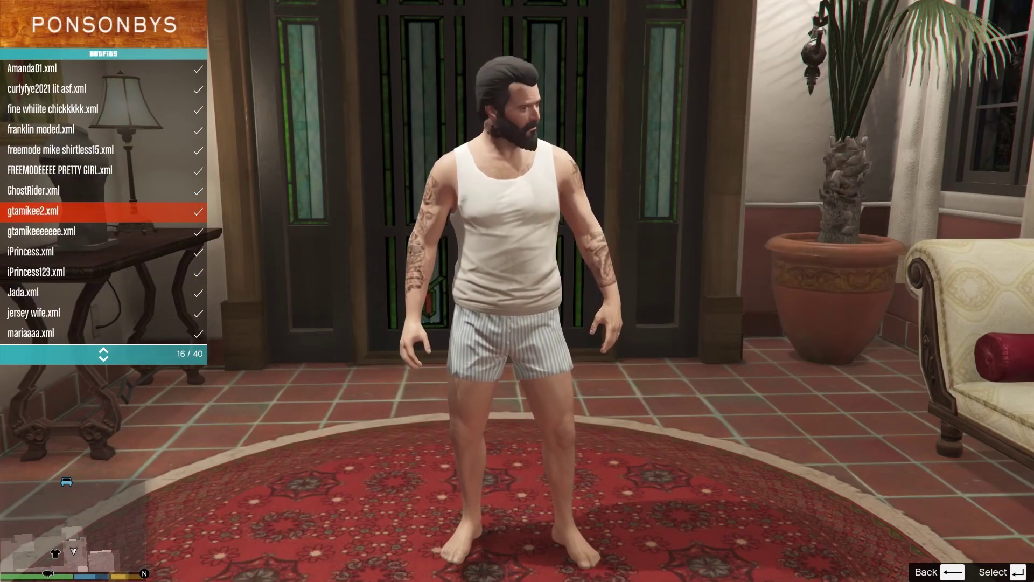
{"action": "key", "text": "Down"}
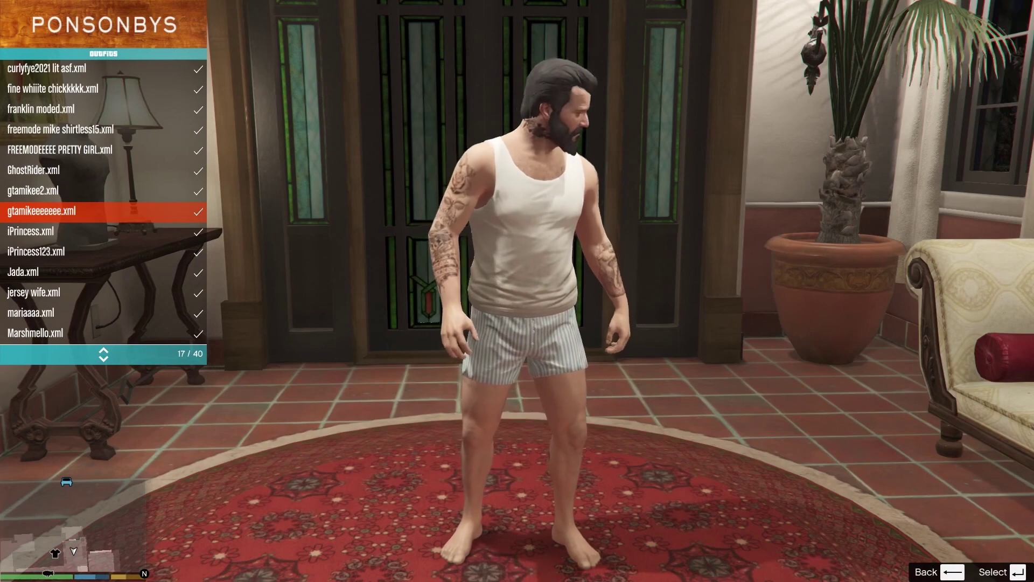
{"action": "key", "text": "Return"}
{"action": "key", "text": "Return"}
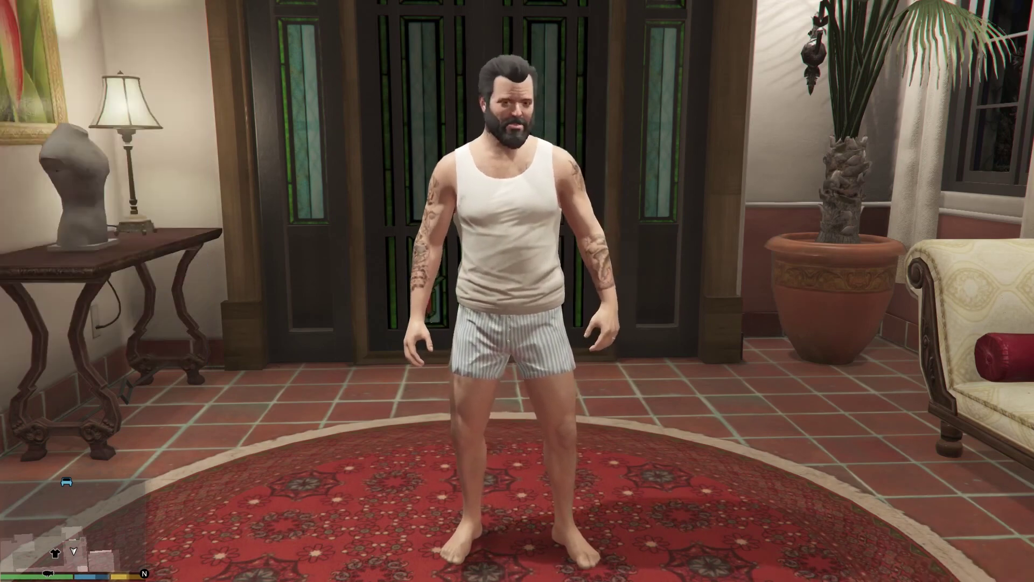
{"action": "key", "text": "BackSpace"}
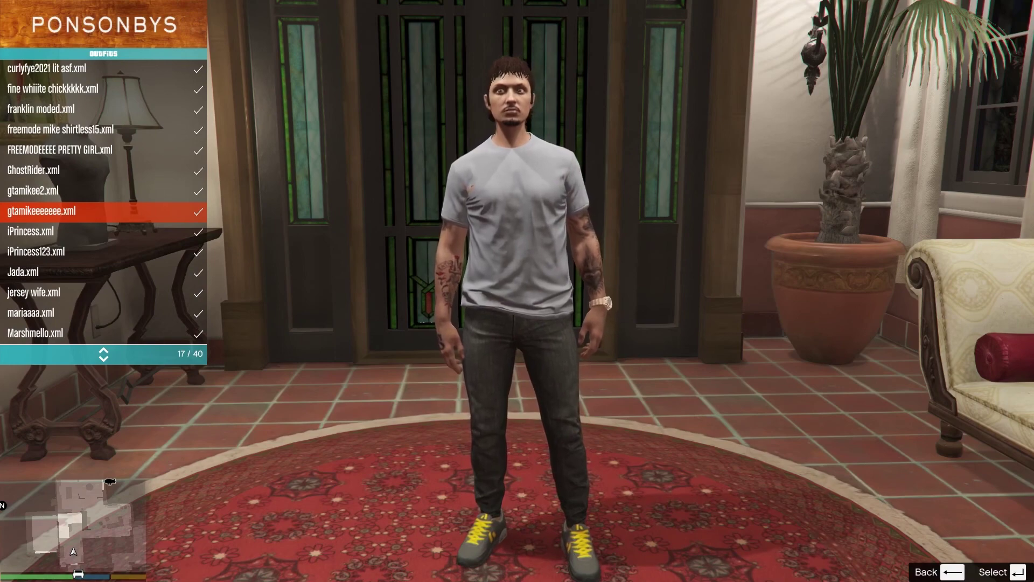
Apply the Marshmello.xml outfit to the character, then back out and close the Menyoo menu.
{"action": "key", "text": "Down"}
{"action": "key", "text": "Down"}
{"action": "key", "text": "Down"}
{"action": "key", "text": "Down"}
{"action": "key", "text": "Down"}
{"action": "key", "text": "Down"}
{"action": "key", "text": "Return"}
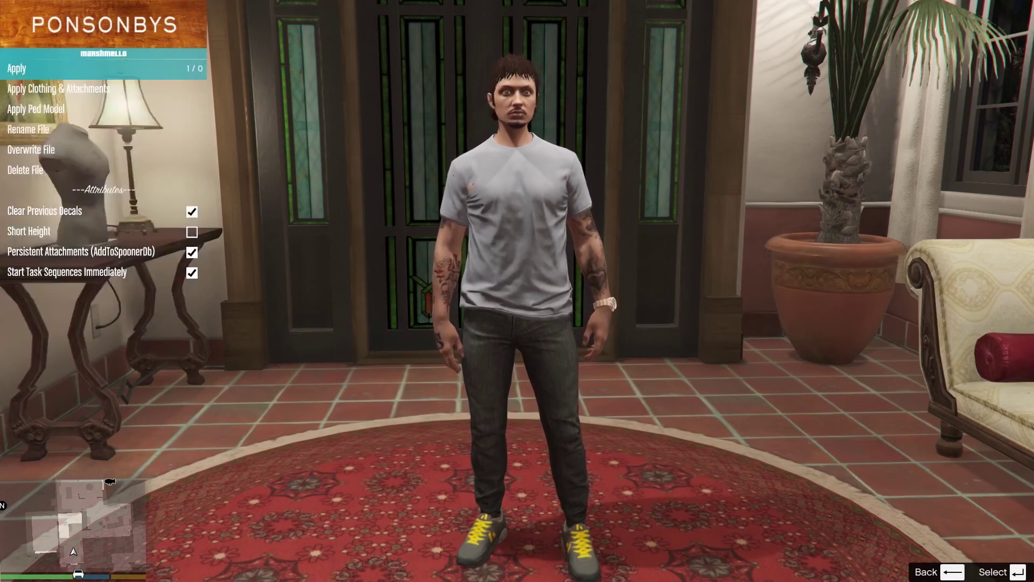
{"action": "key", "text": "Return"}
{"action": "key", "text": "BackSpace"}
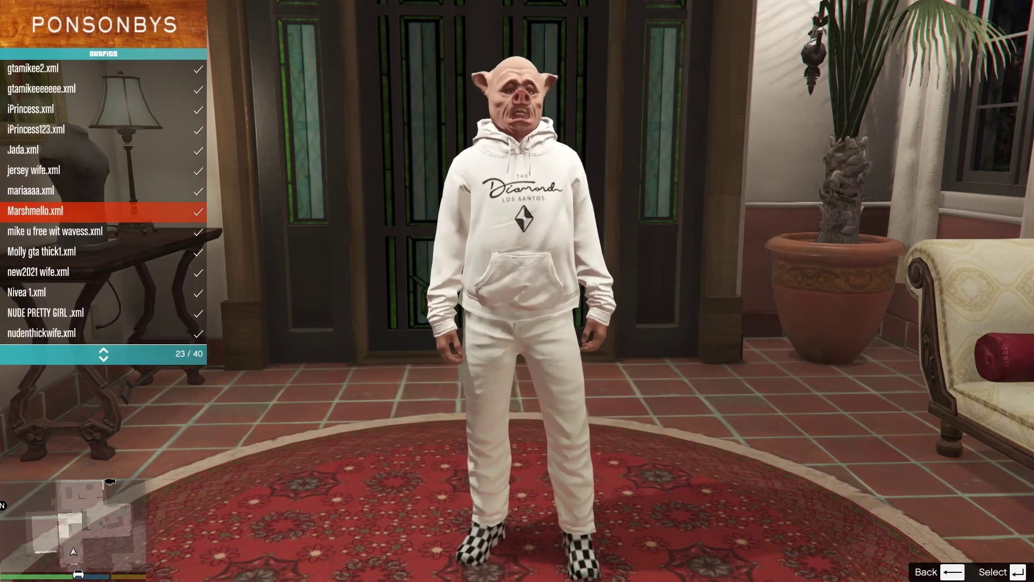
{"action": "key", "text": "Down"}
{"action": "key", "text": "Down"}
{"action": "key", "text": "Down"}
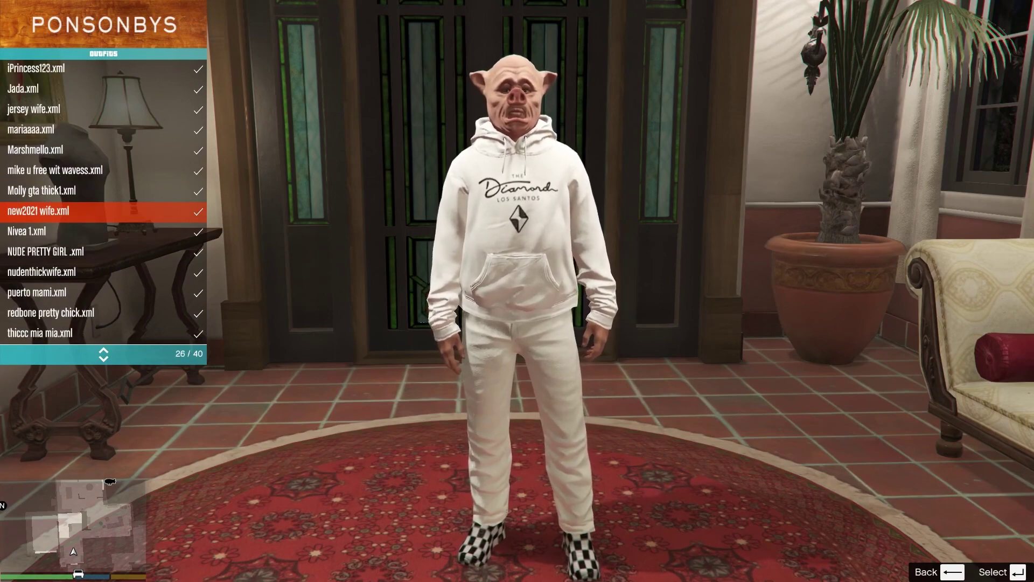
{"action": "key", "text": "BackSpace"}
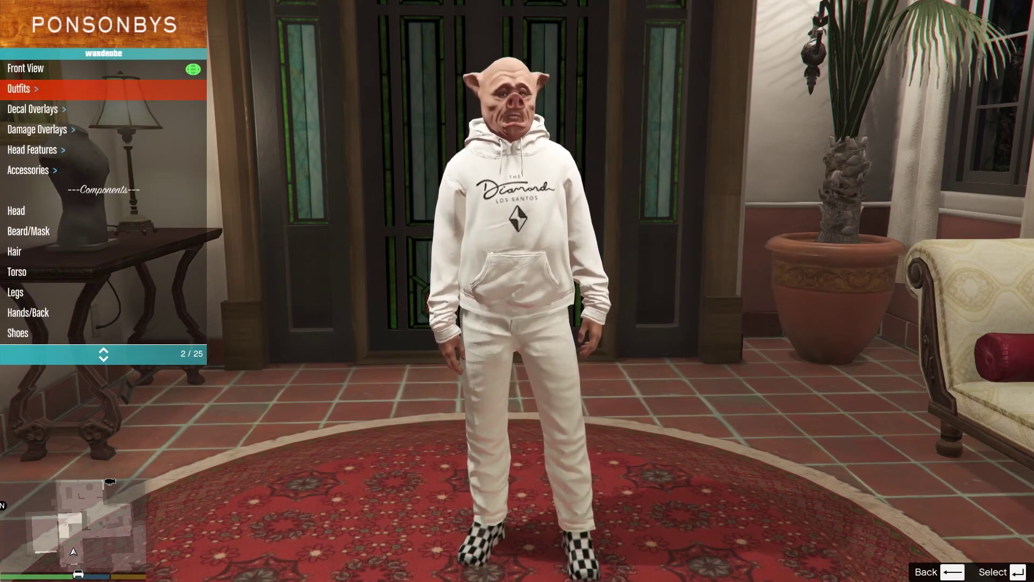
{"action": "key", "text": "BackSpace"}
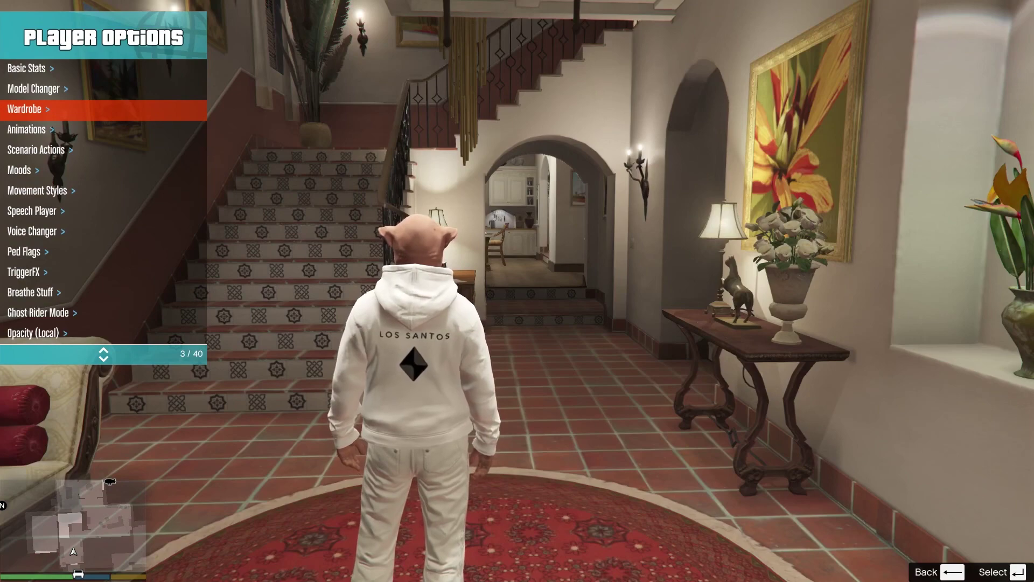
{"action": "key", "text": "BackSpace"}
{"action": "key", "text": "BackSpace"}
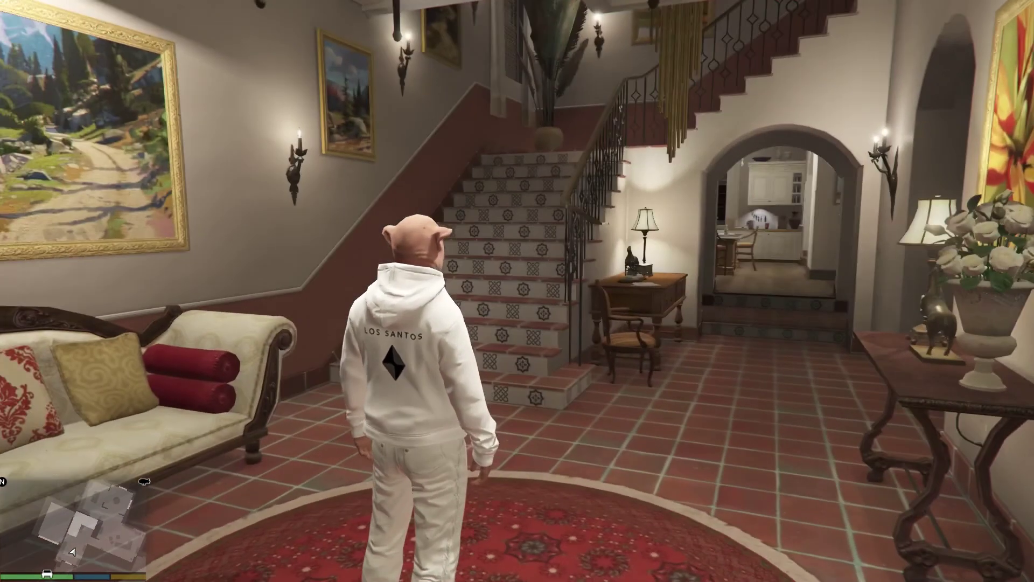